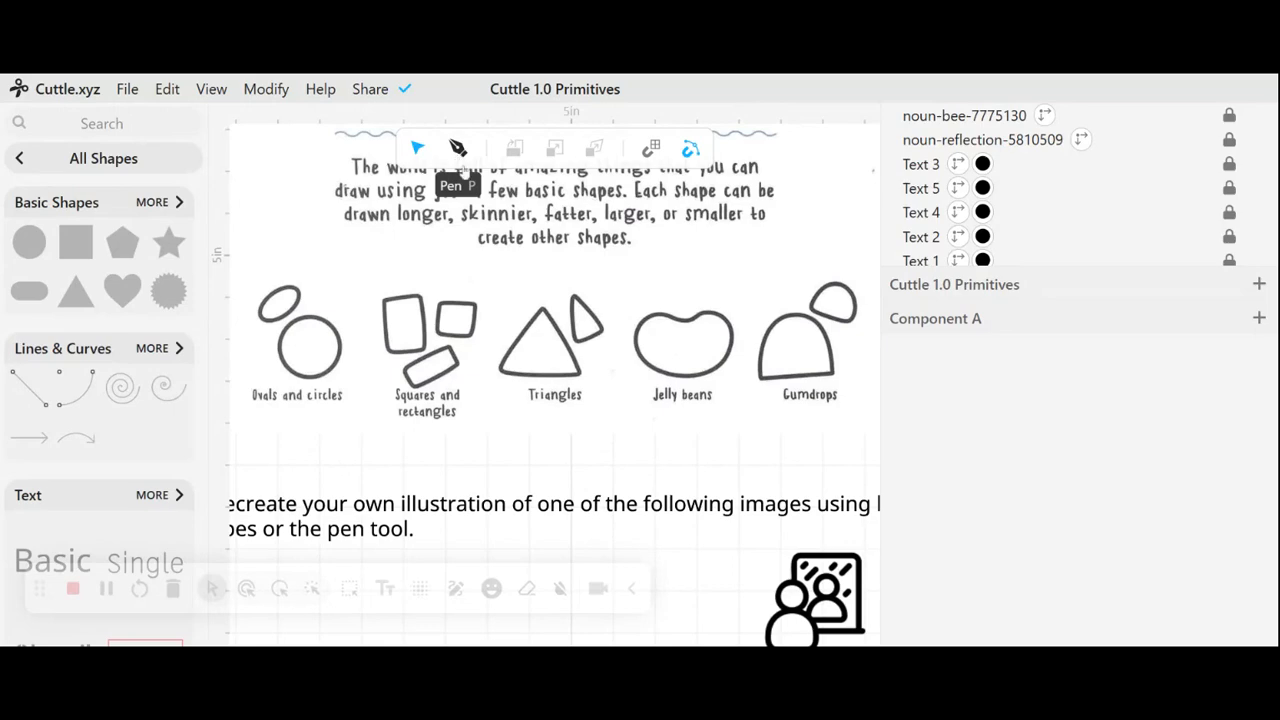
- Draw a closed seven-anchor practice path of straight segments with the Pen tool between the jelly bean and the gumdrop
drag(791, 361, 533, 352)
scroll(534, 354, up, 3)
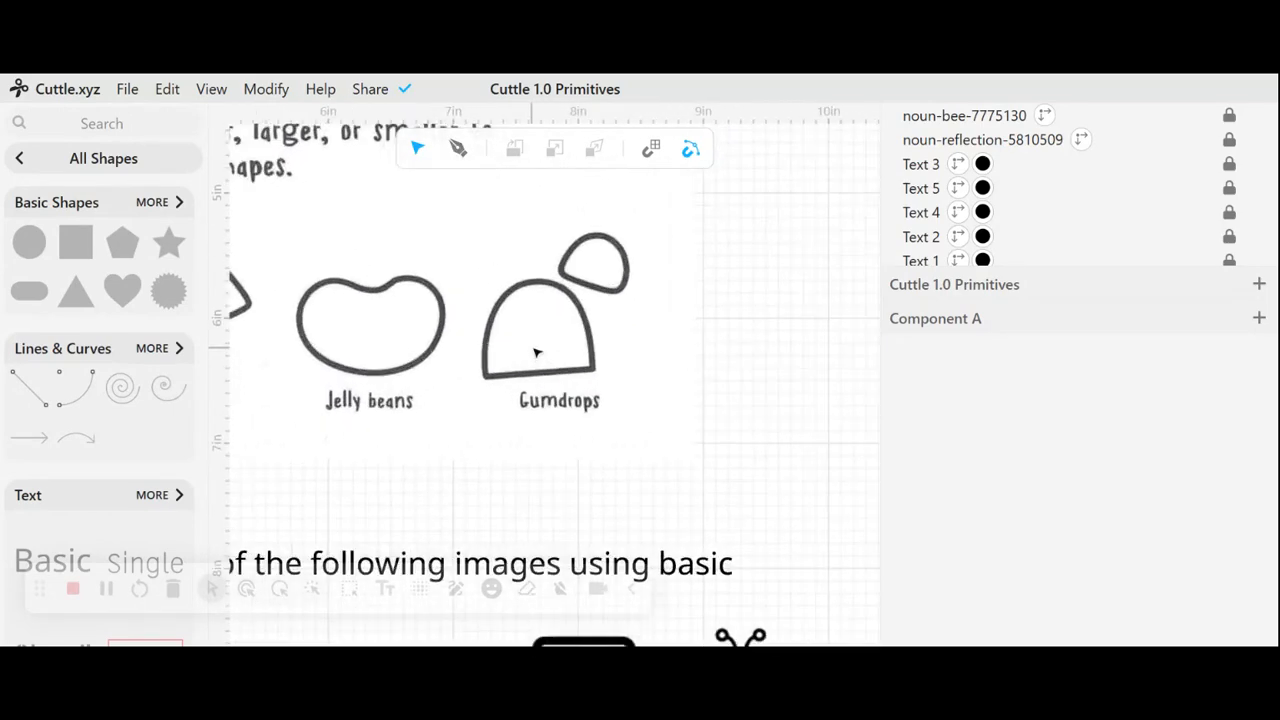
scroll(537, 351, up, 2)
scroll(570, 316, up, 1)
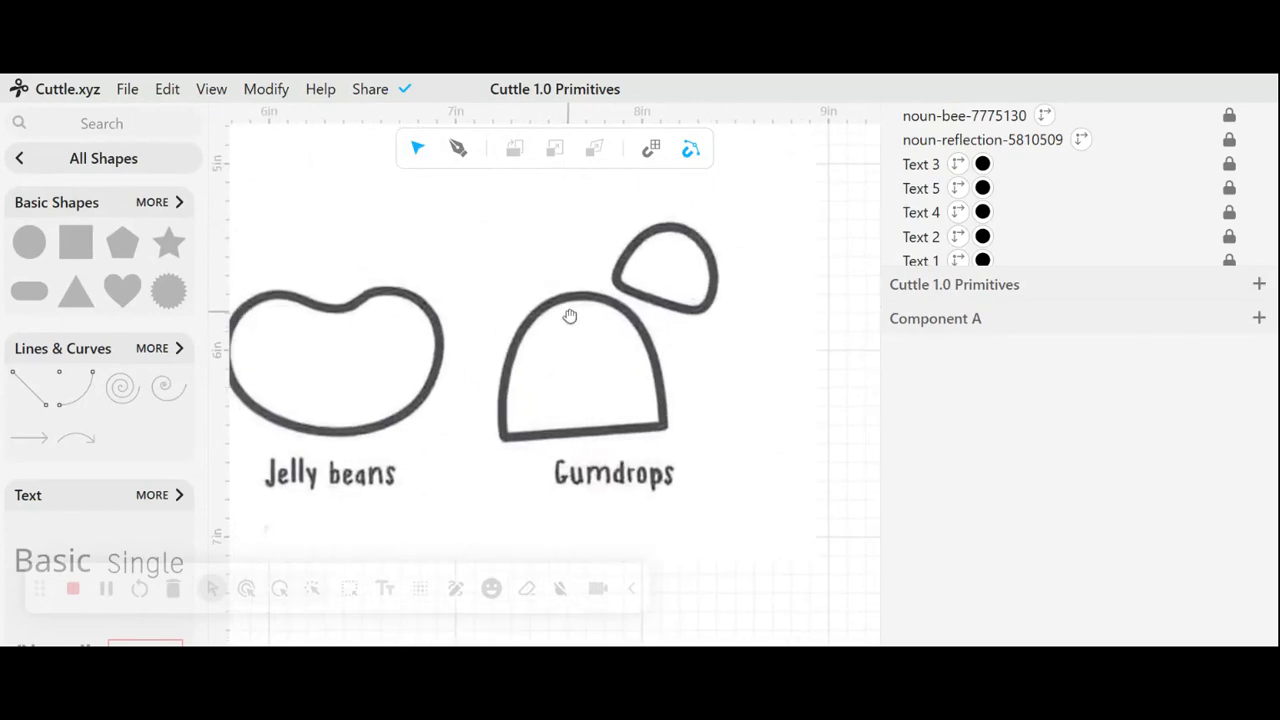
drag(570, 316, 576, 326)
scroll(560, 317, up, 1)
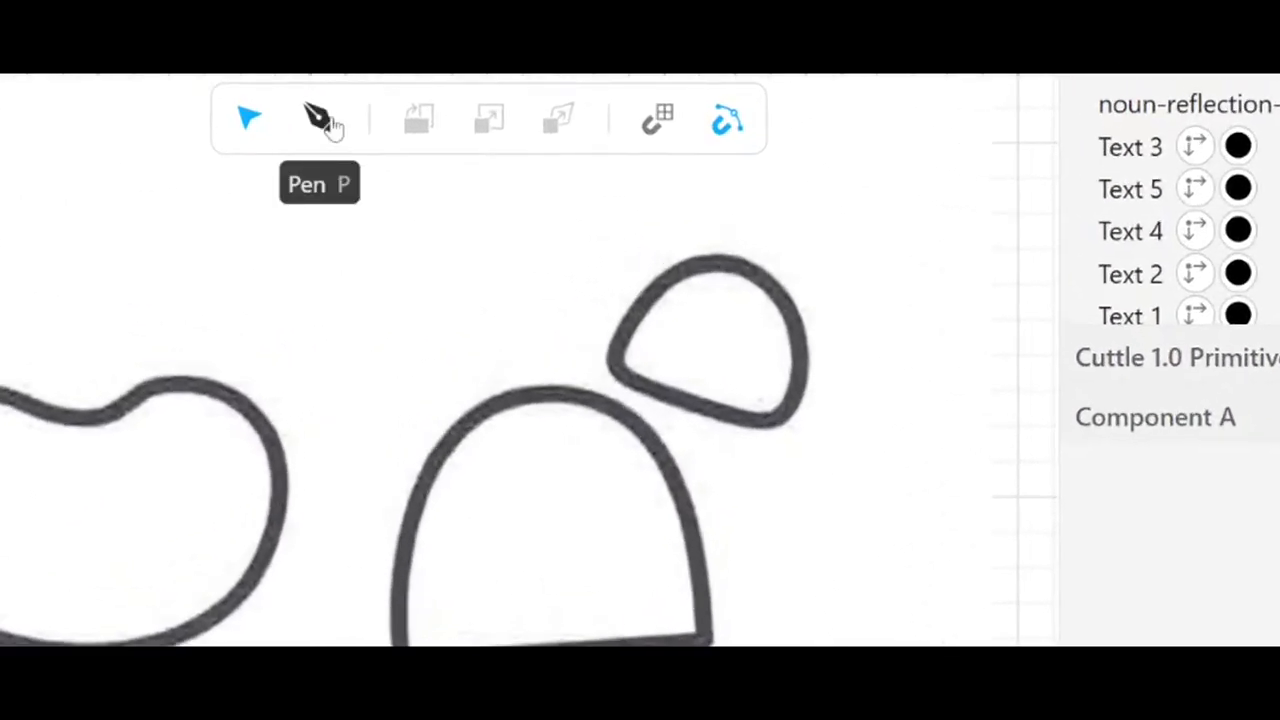
click(318, 119)
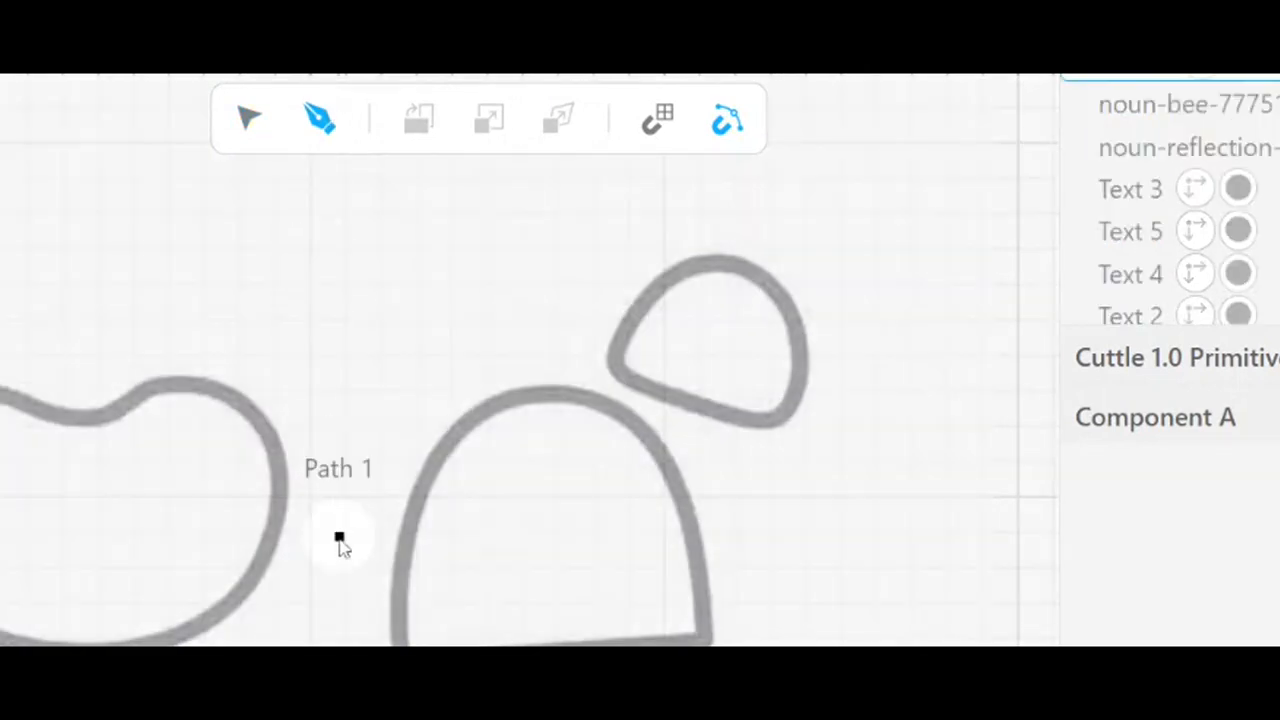
click(336, 292)
click(505, 252)
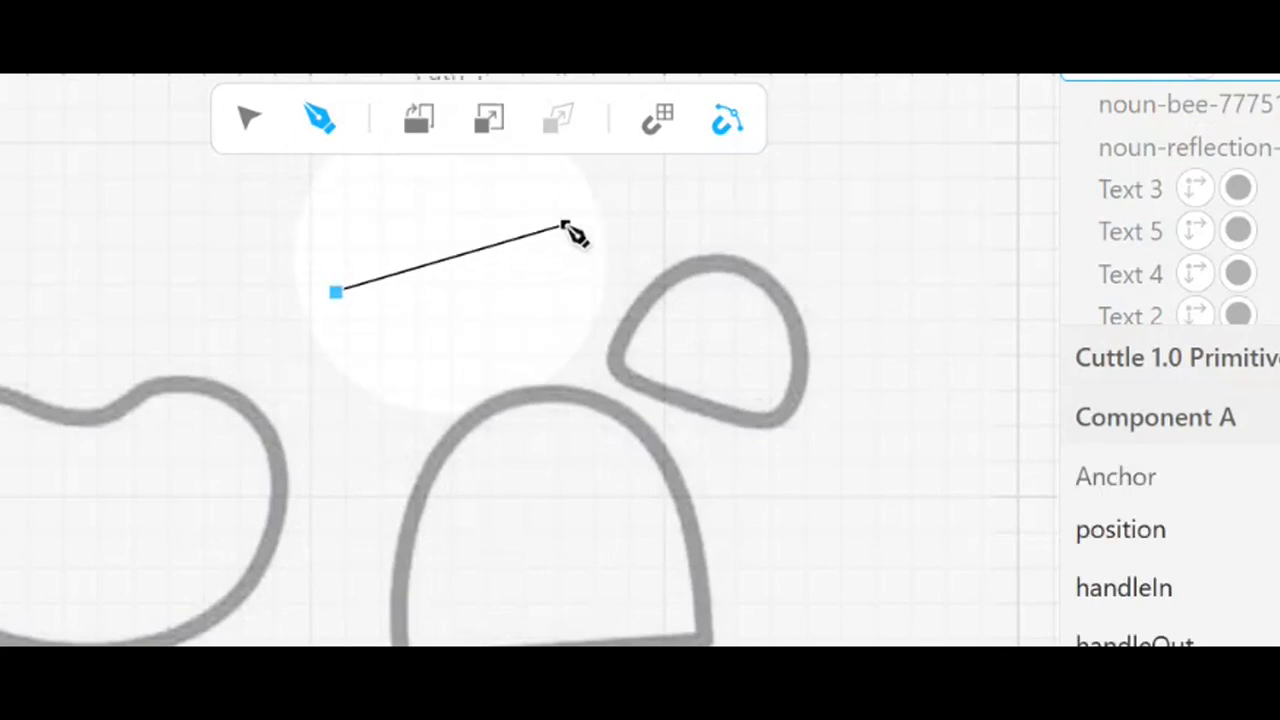
click(565, 226)
click(533, 503)
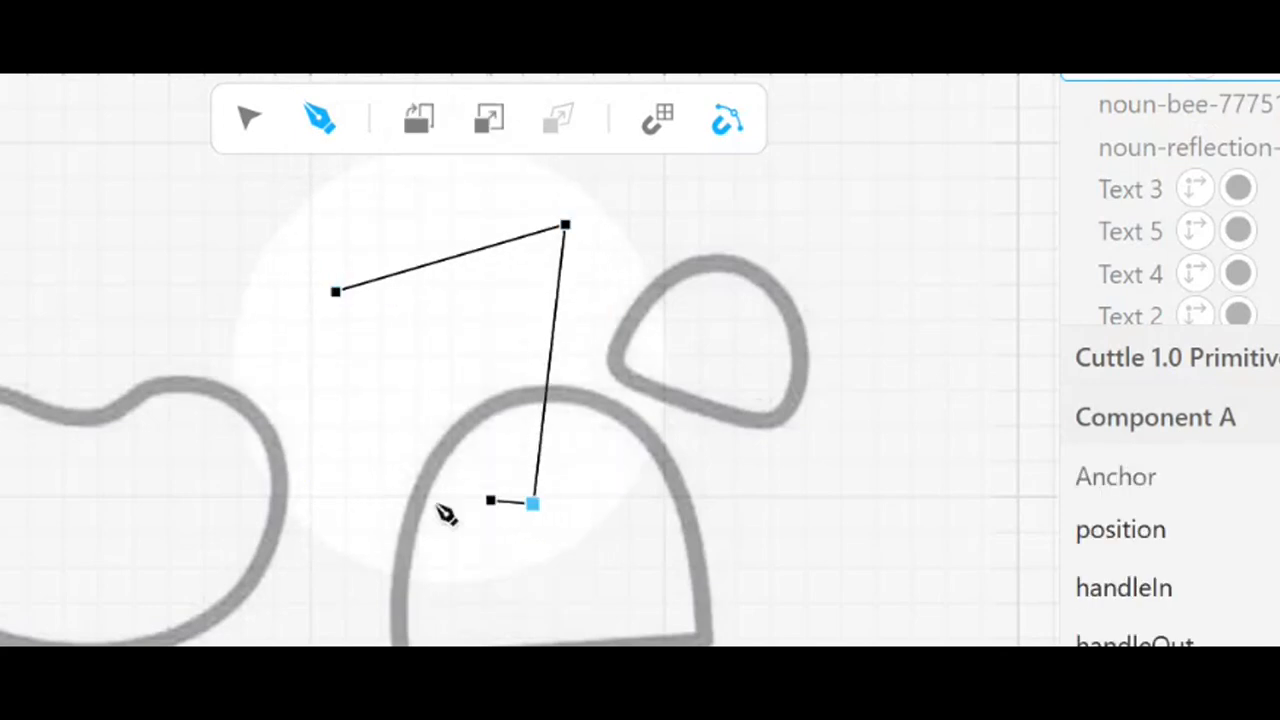
click(332, 493)
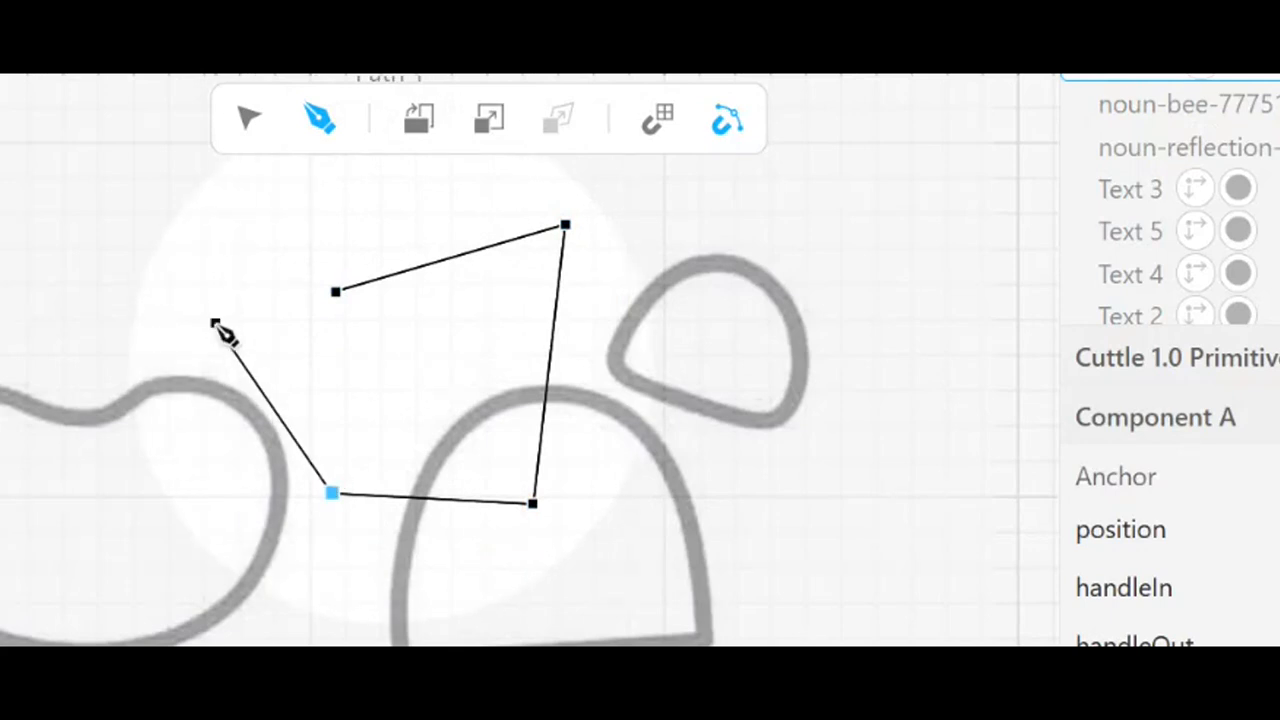
click(204, 360)
click(235, 250)
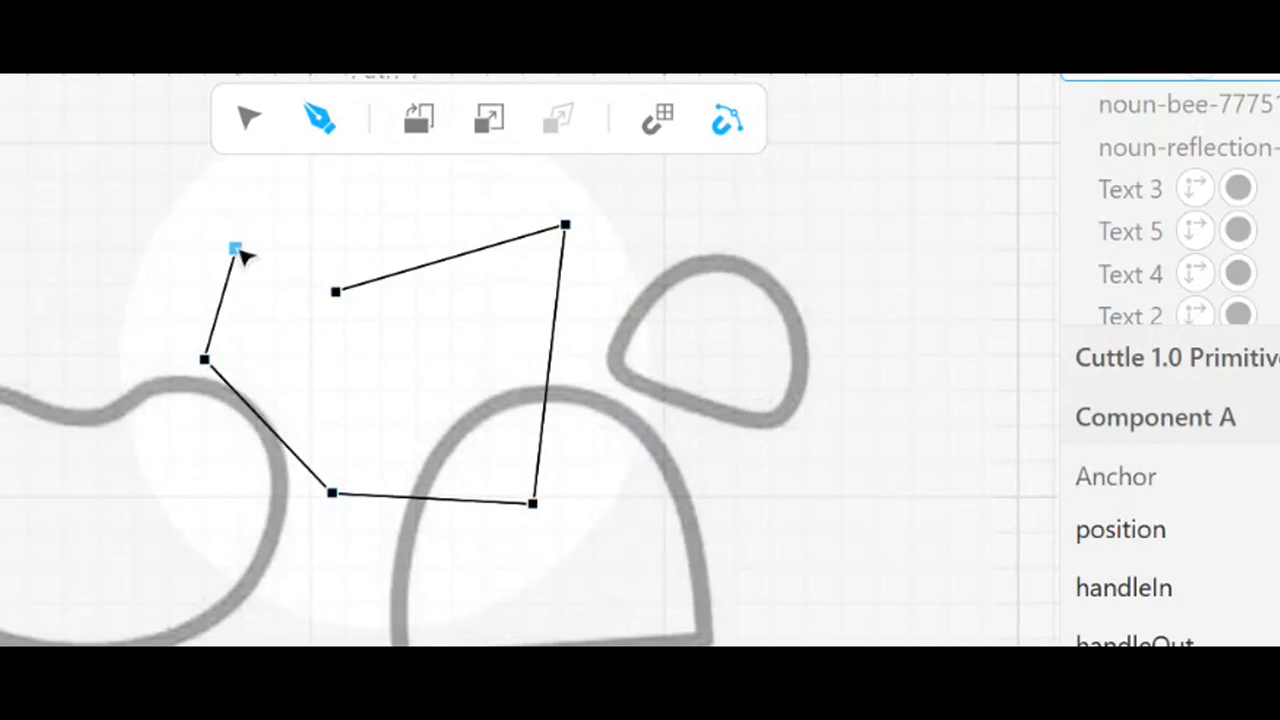
click(396, 406)
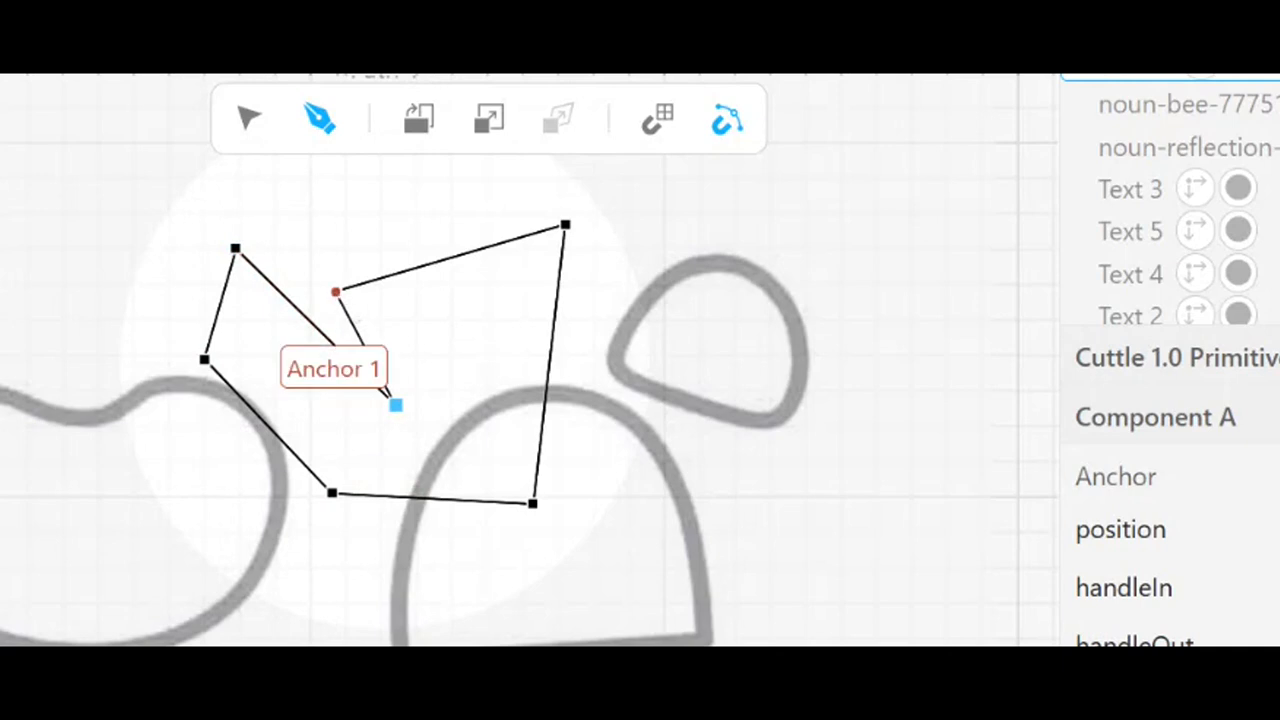
click(336, 293)
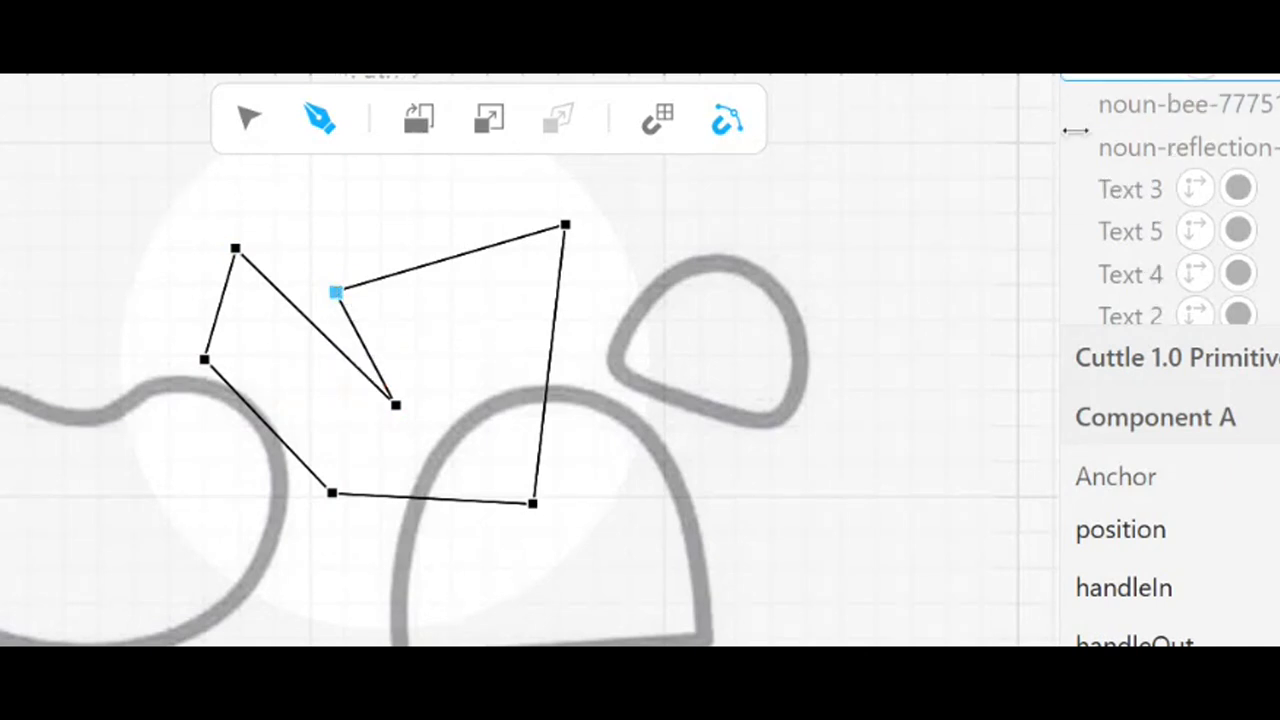
- Expand the practice path in the object list and examine its anchors and its closed property
click(1079, 75)
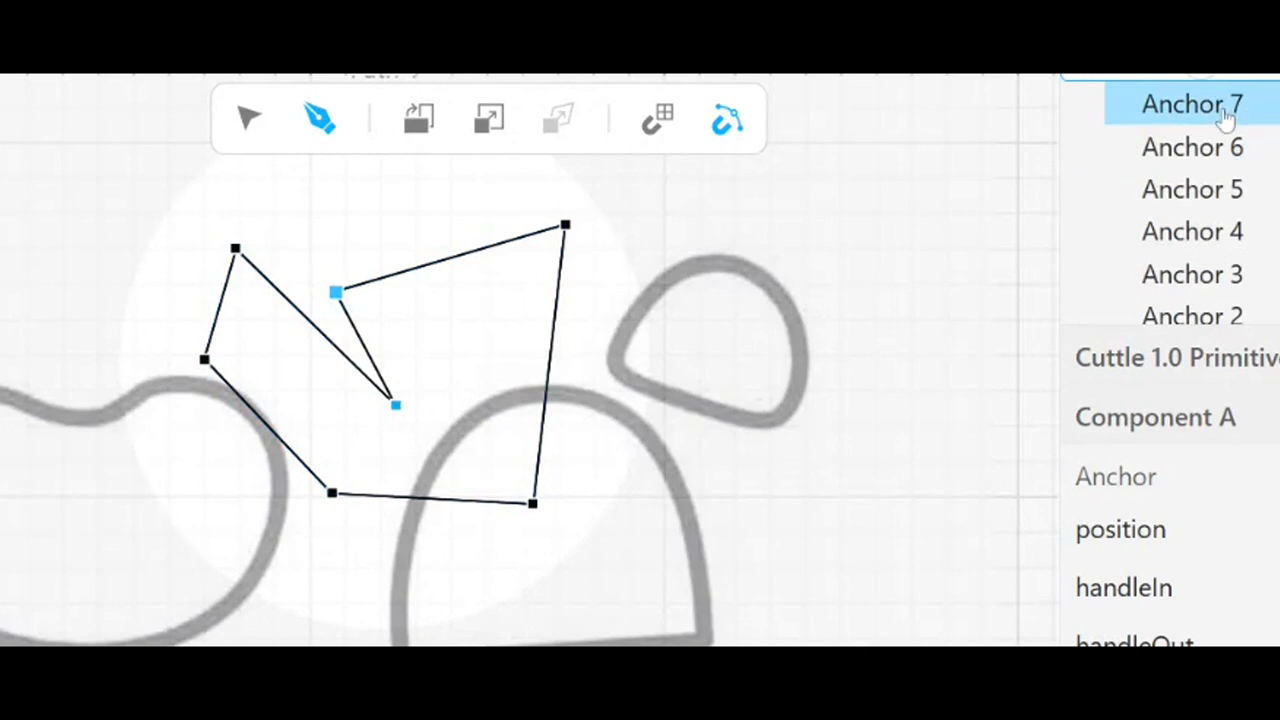
scroll(1237, 271, down, 3)
click(1240, 211)
scroll(1258, 208, up, 3)
click(1213, 116)
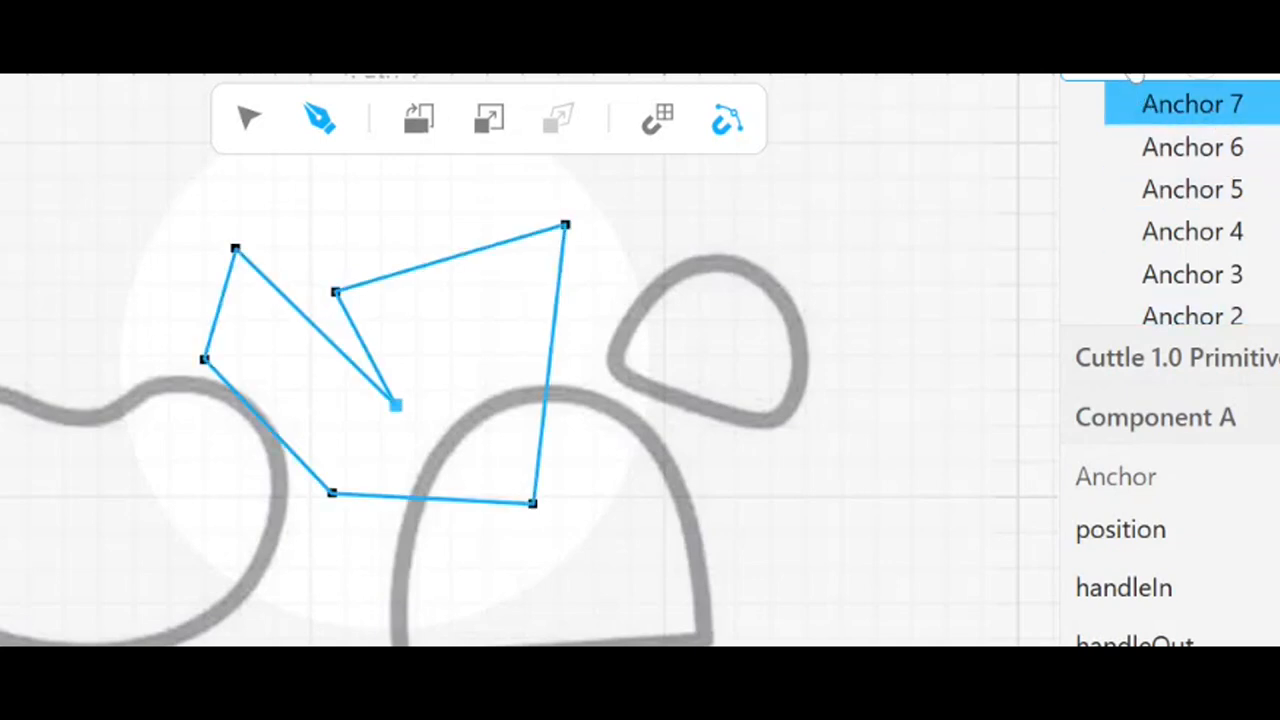
click(1135, 78)
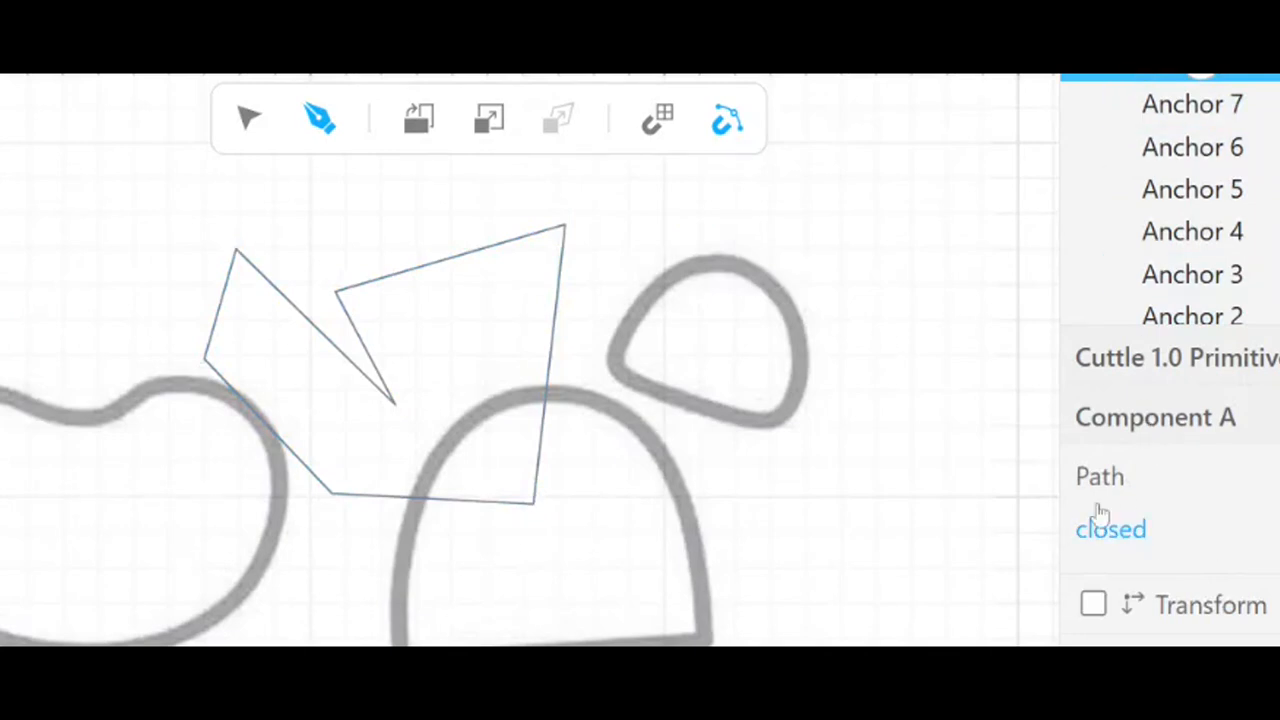
key(Escape)
click(1150, 78)
key(Escape)
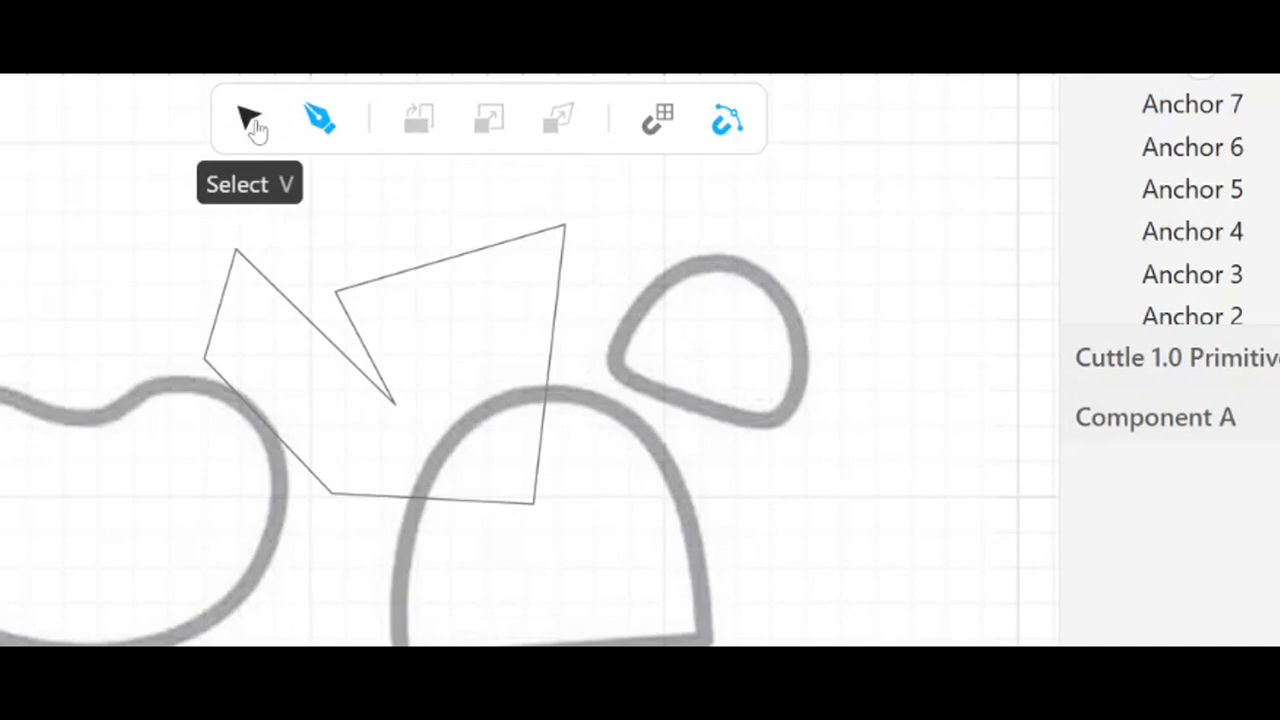
- Select the whole practice path and delete it
click(250, 120)
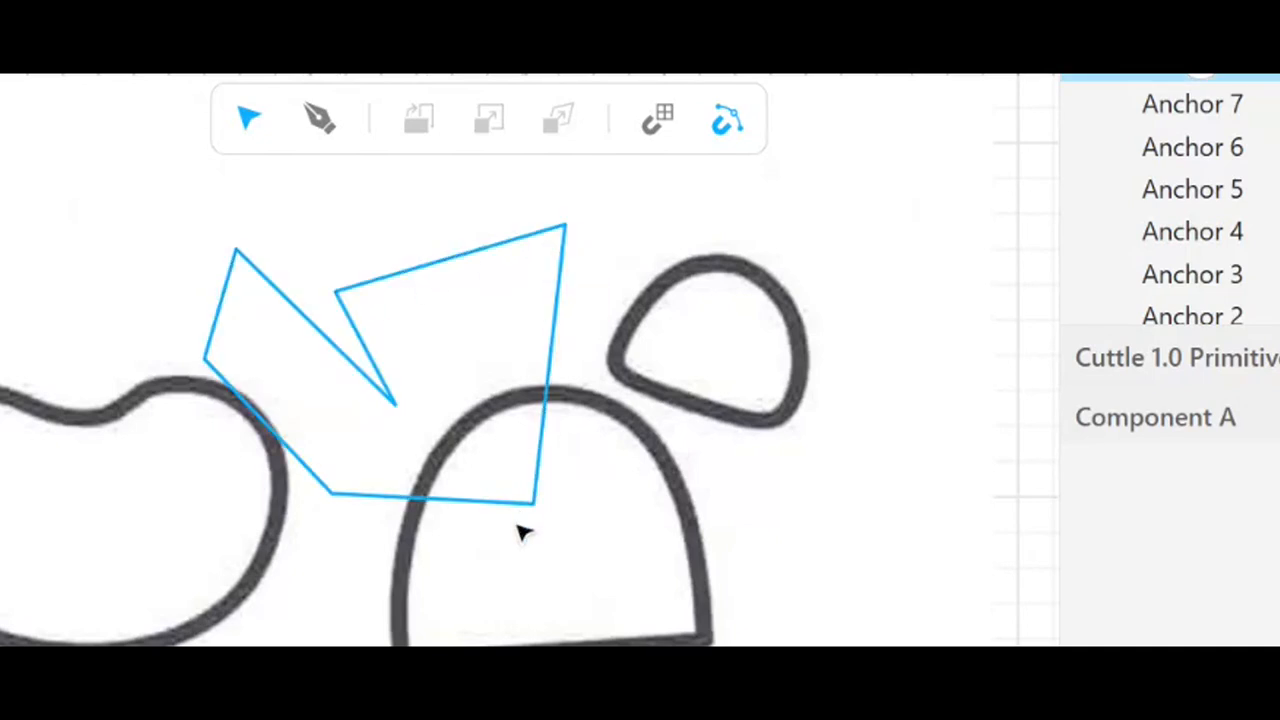
drag(188, 208, 435, 388)
drag(519, 459, 593, 553)
key(Delete)
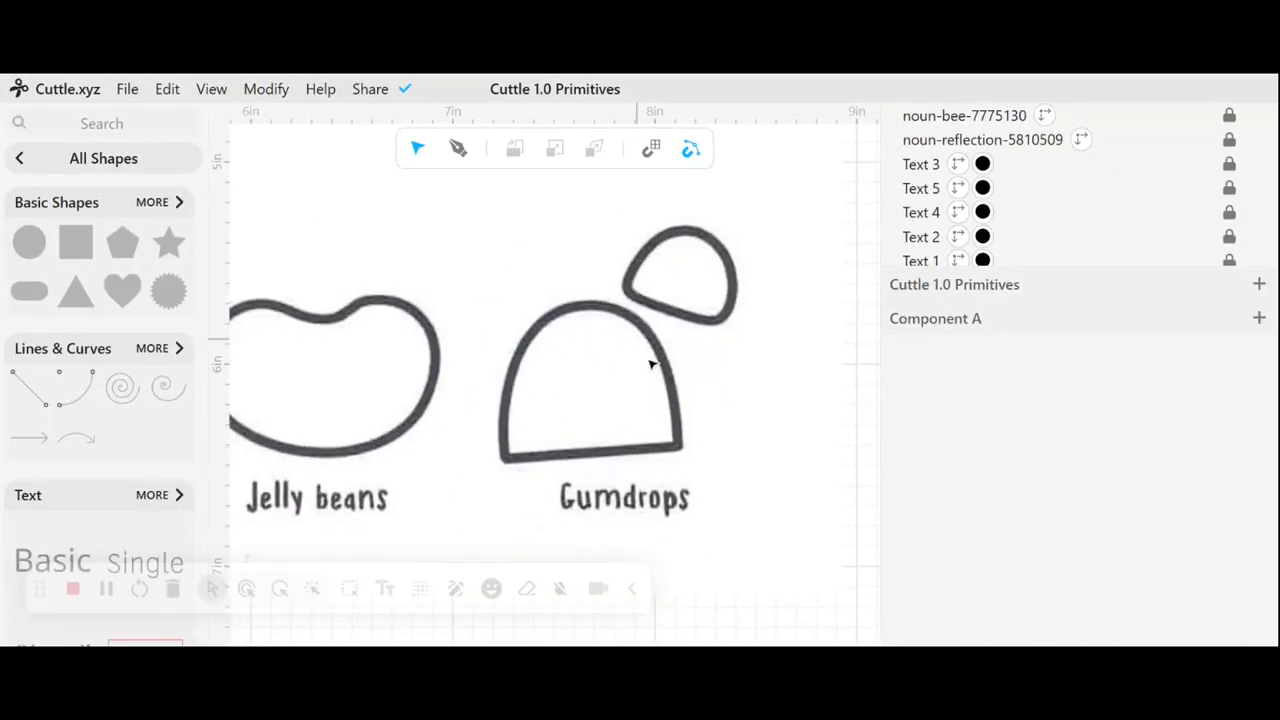
- Trace the large gumdrop's left side with the Pen tool, placing curved anchors at its lower-left corner (about 7.26, 6.46) and top (about 7.66, 5.71)
click(458, 148)
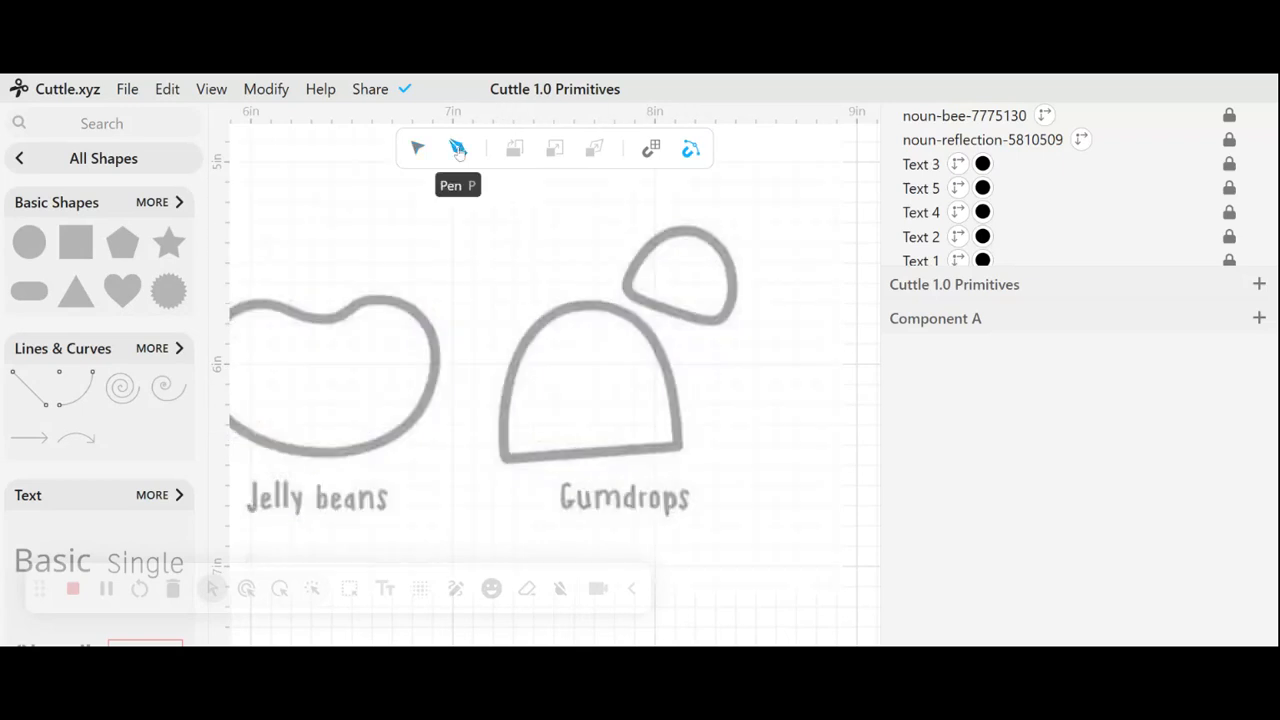
click(484, 452)
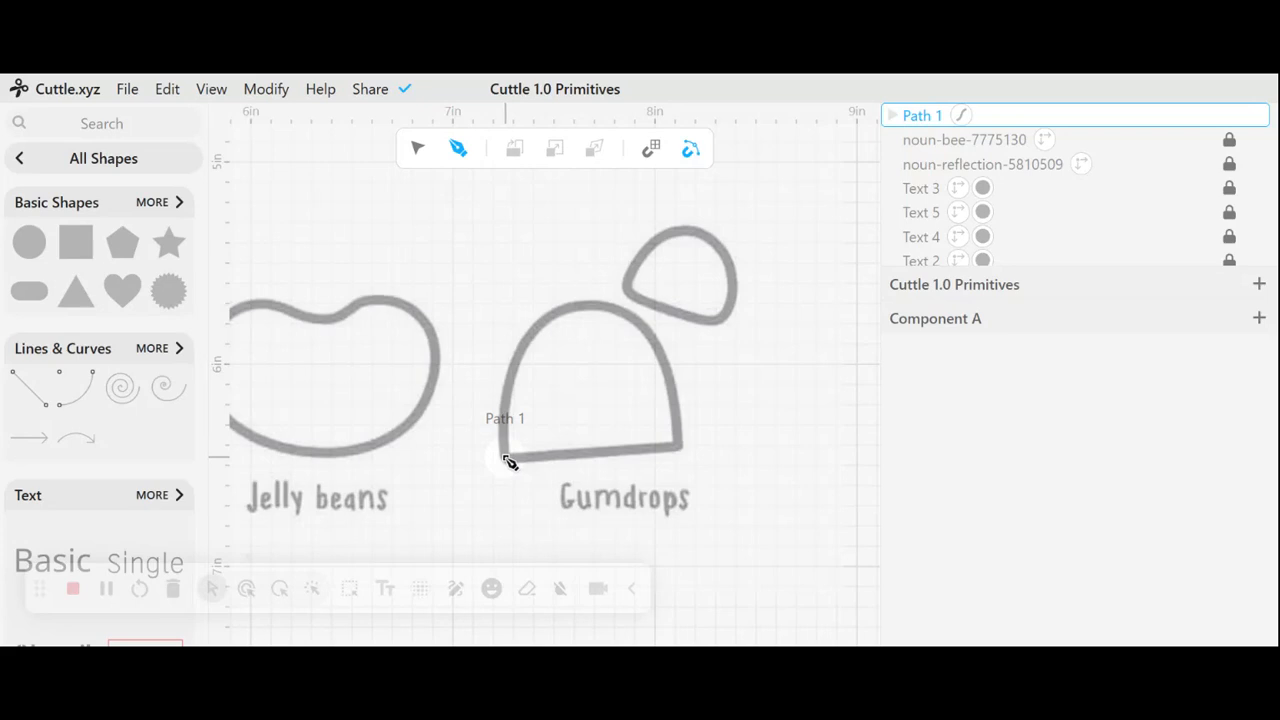
drag(508, 461, 505, 408)
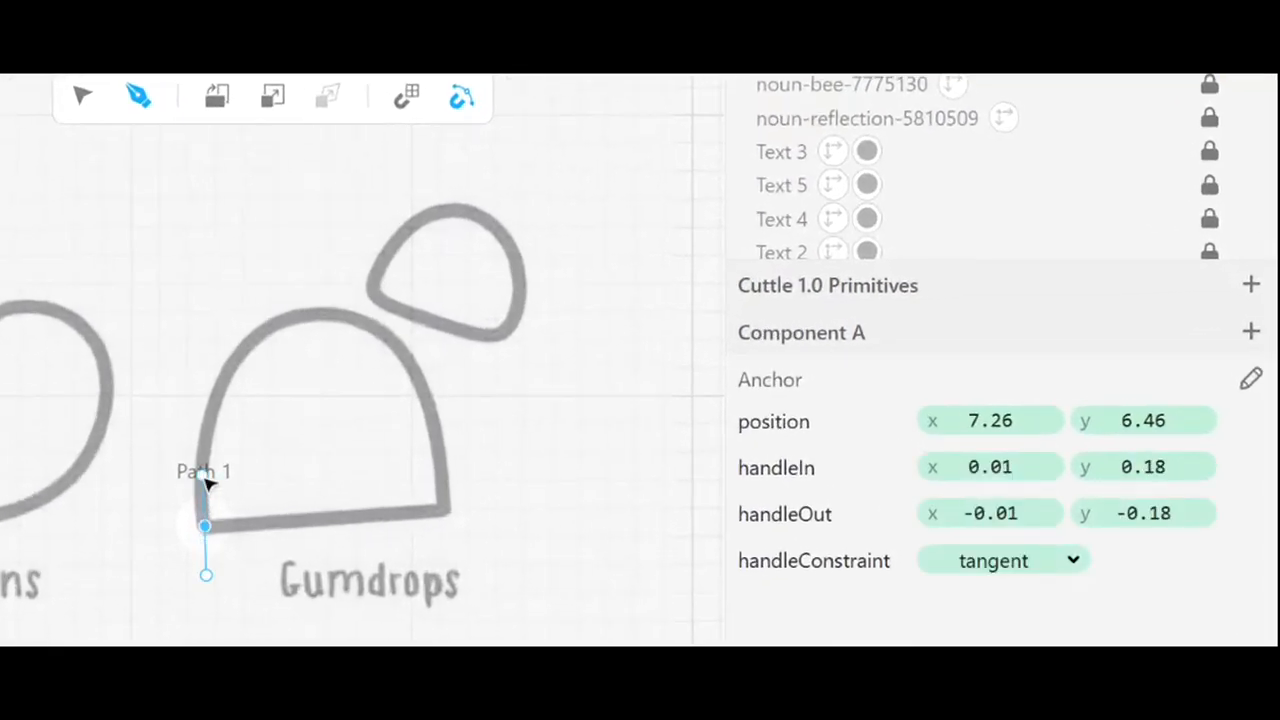
drag(197, 456, 189, 350)
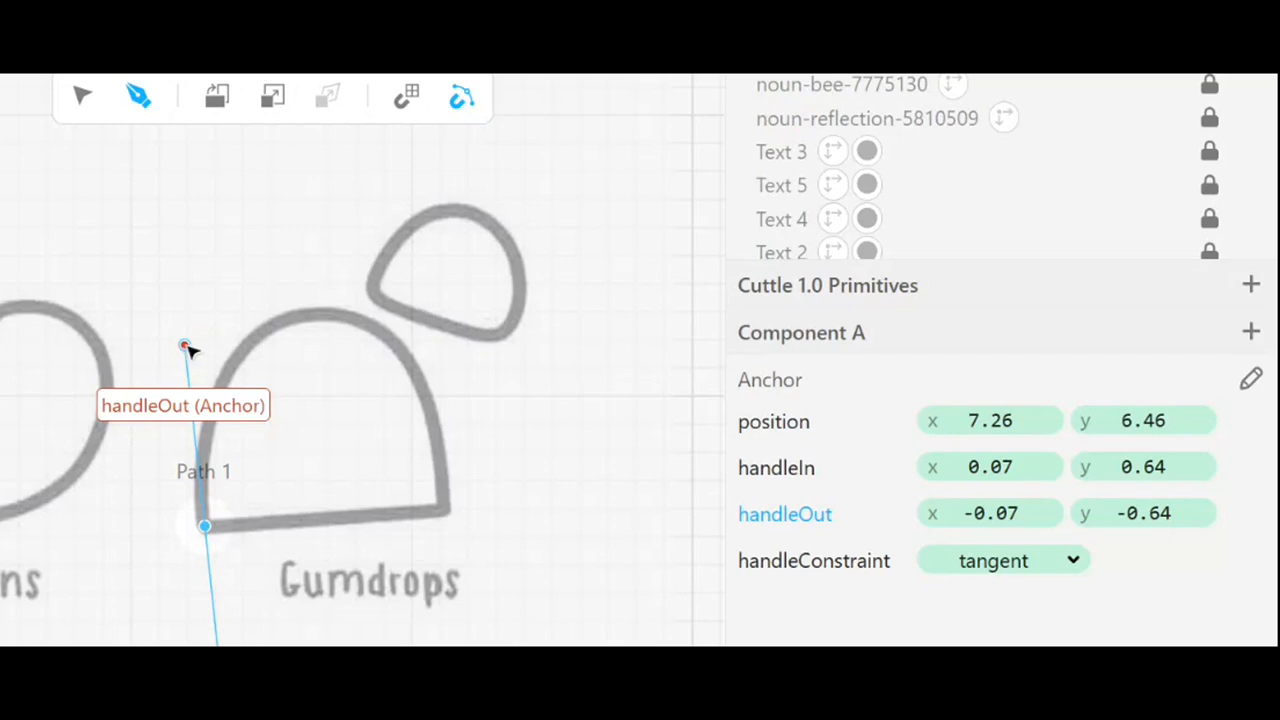
click(315, 317)
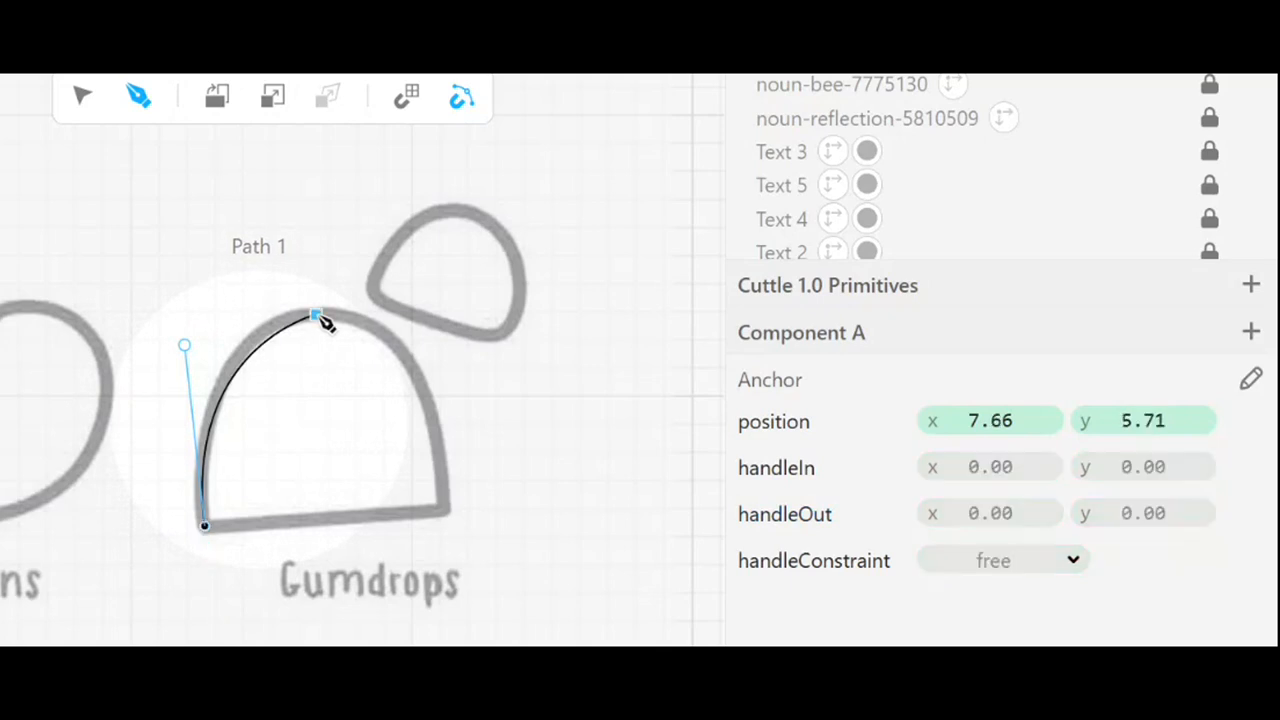
drag(318, 316, 378, 313)
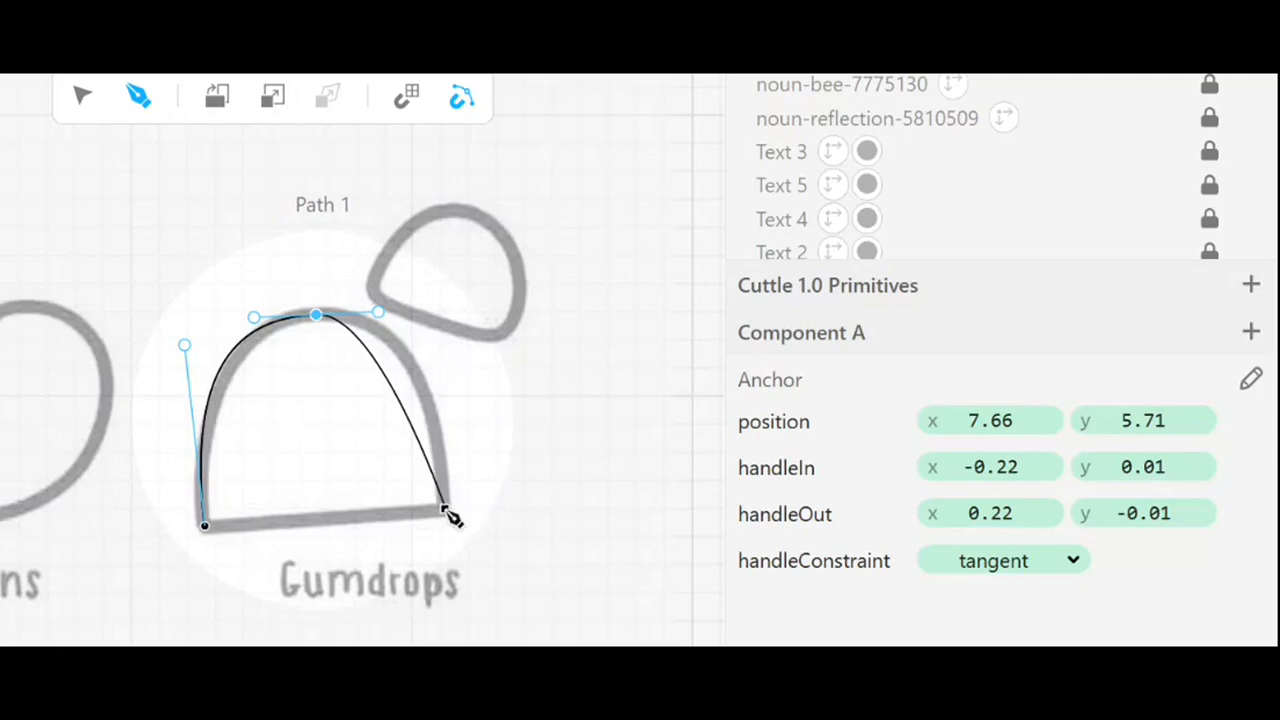
- Add a curved anchor at the gumdrop's lower-right corner (about 8.12, 6.40), bend its outgoing handle along the base and close the path
drag(445, 510, 450, 600)
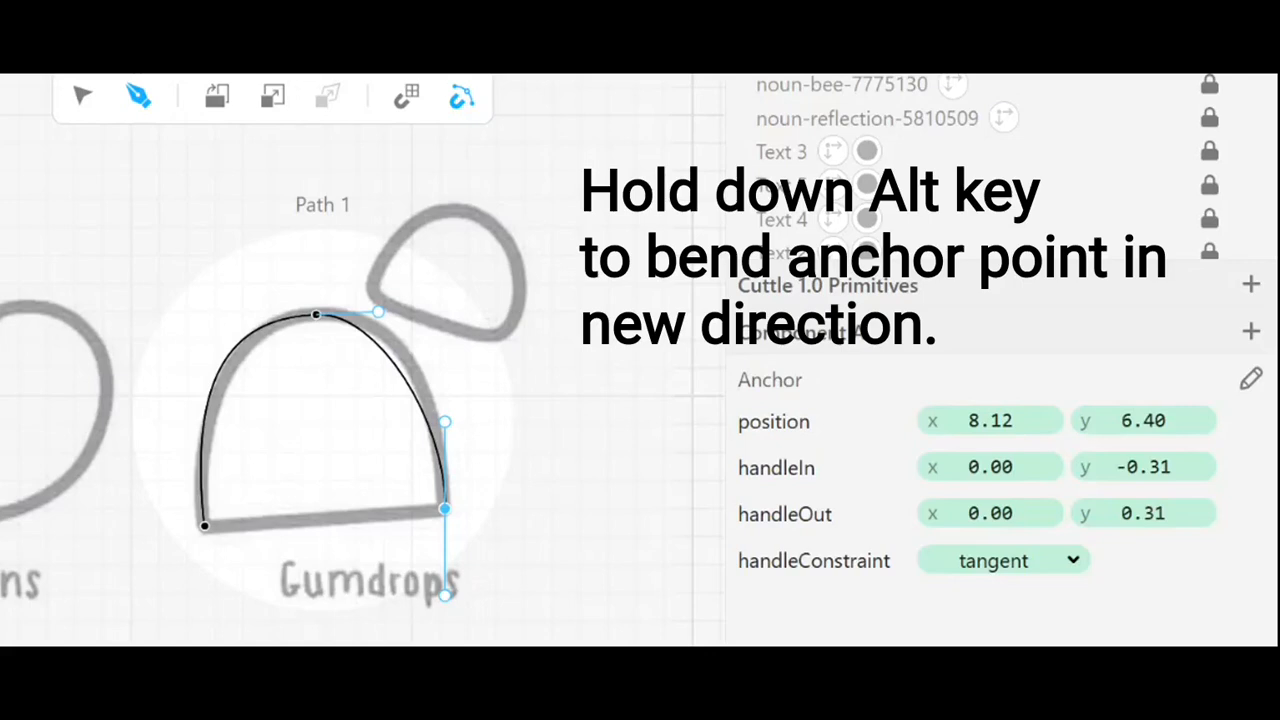
drag(445, 593, 334, 522)
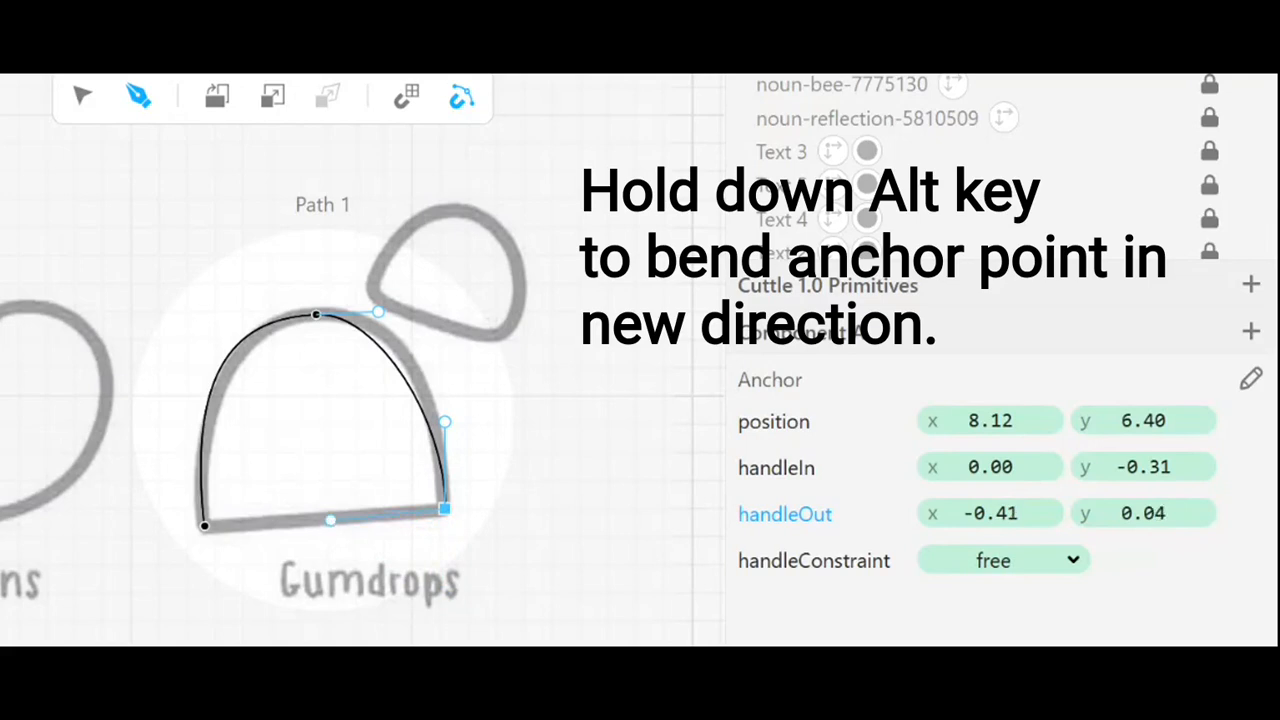
drag(331, 519, 328, 517)
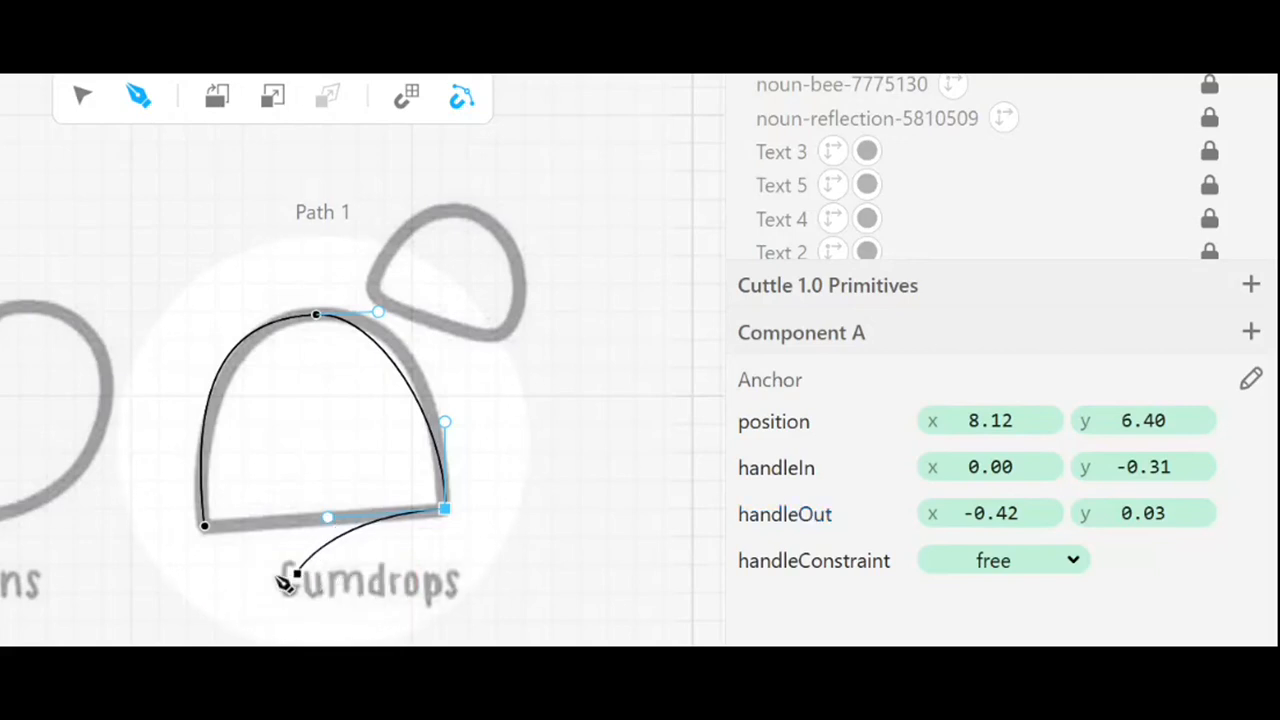
click(206, 528)
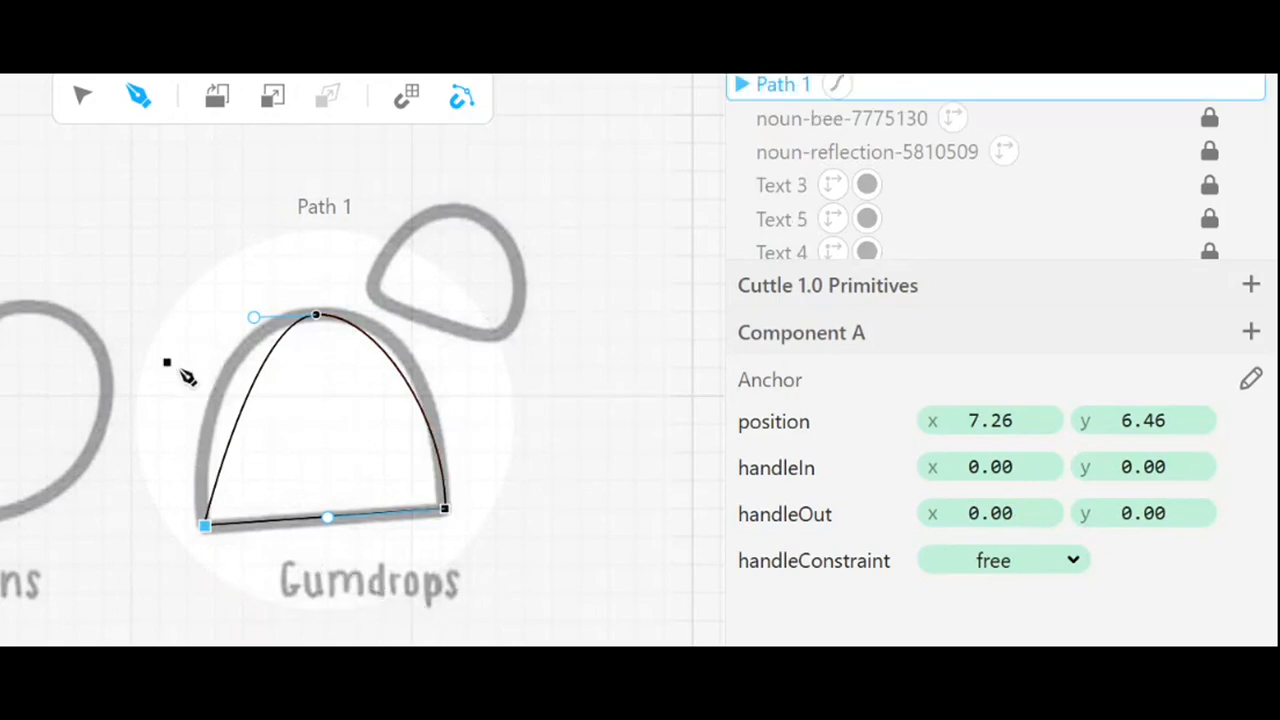
- Convert the path's lower-left corner anchor into a curved anchor with tangent handles
scroll(393, 460, up, 1)
scroll(356, 433, up, 2)
scroll(356, 432, up, 1)
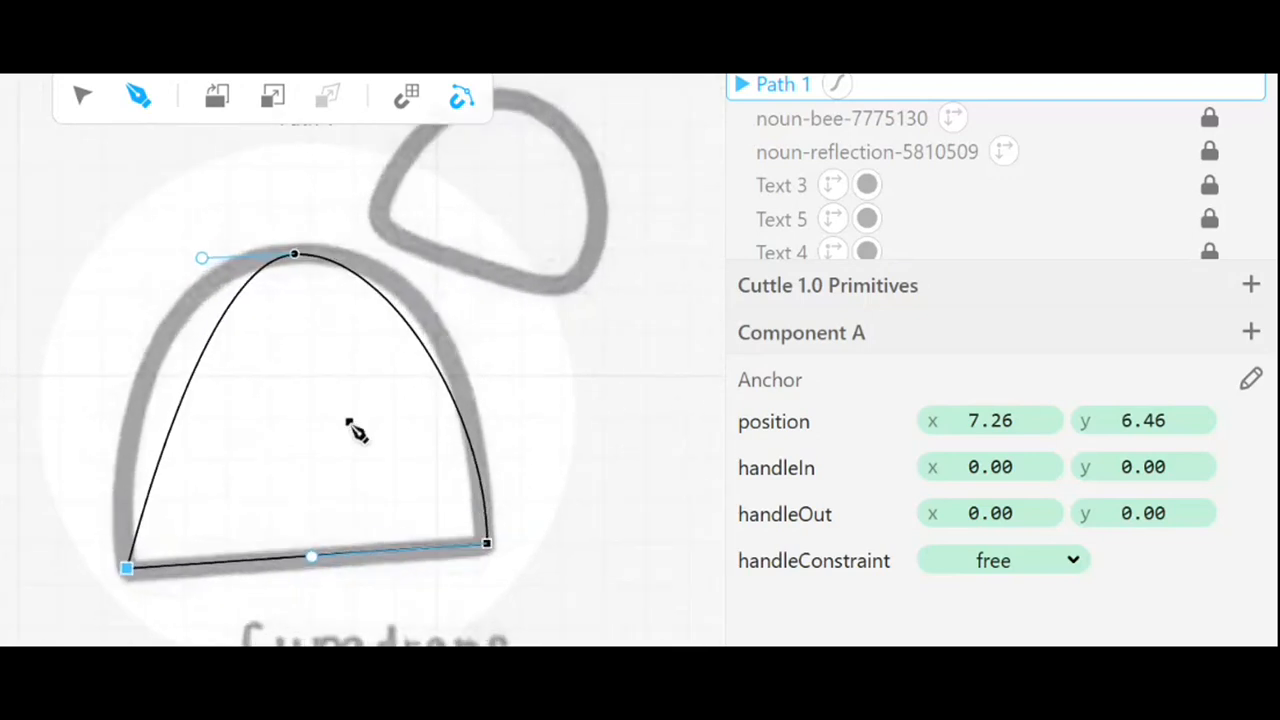
scroll(356, 432, up, 1)
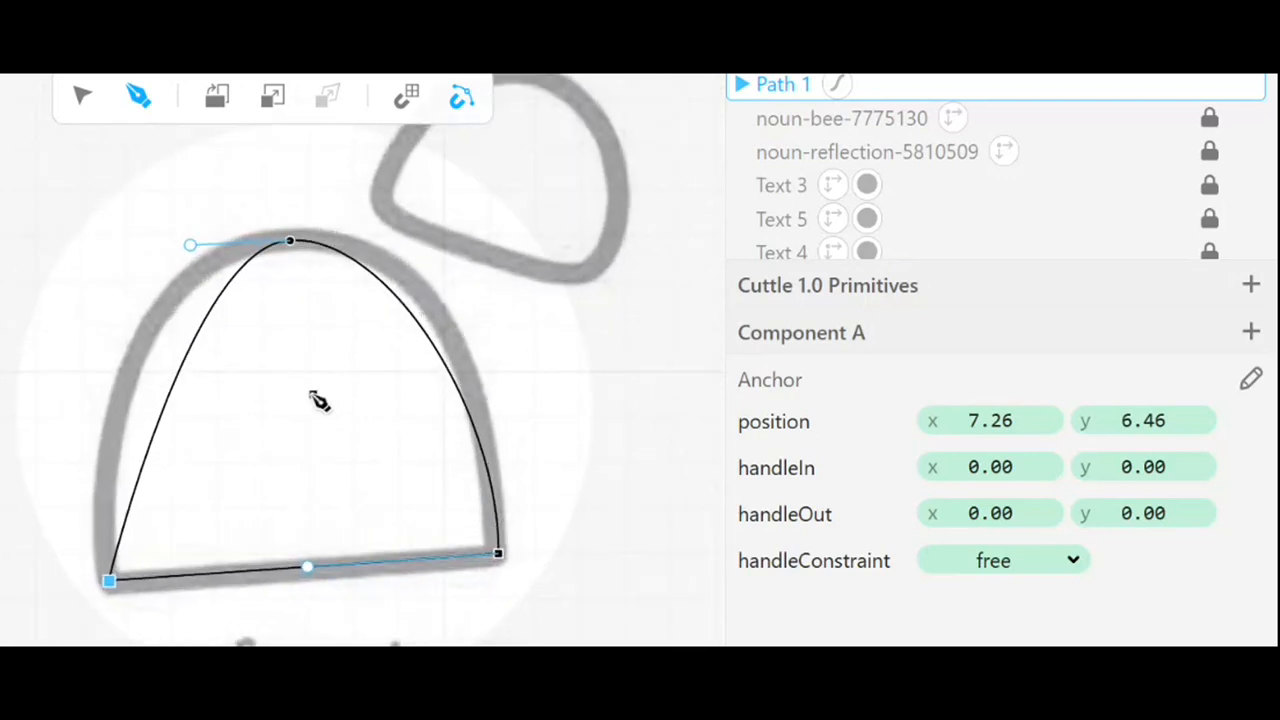
click(83, 97)
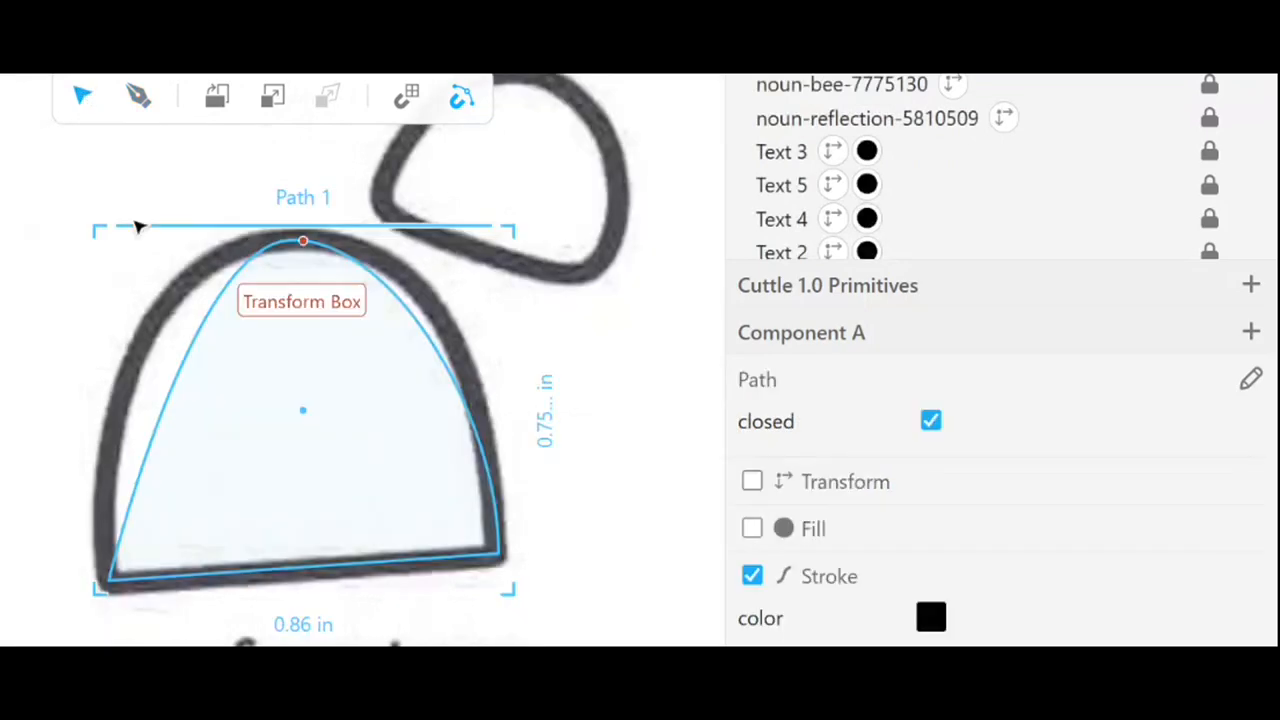
key(Escape)
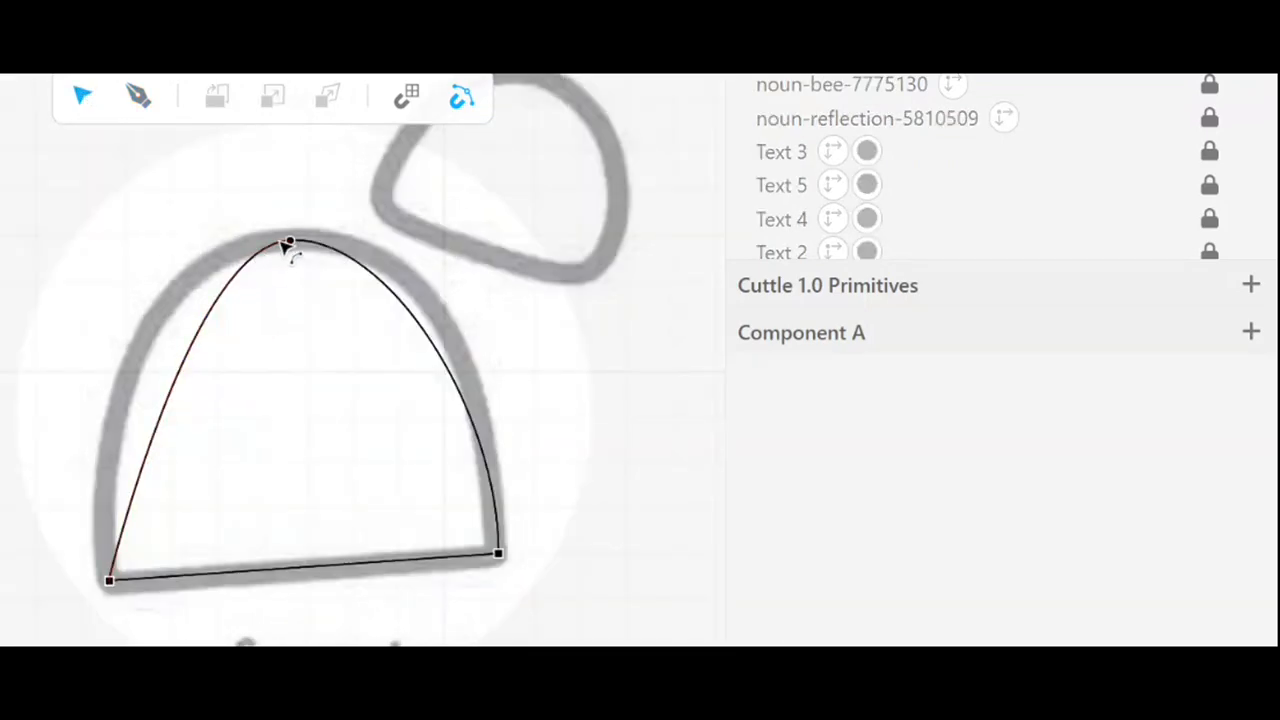
click(289, 244)
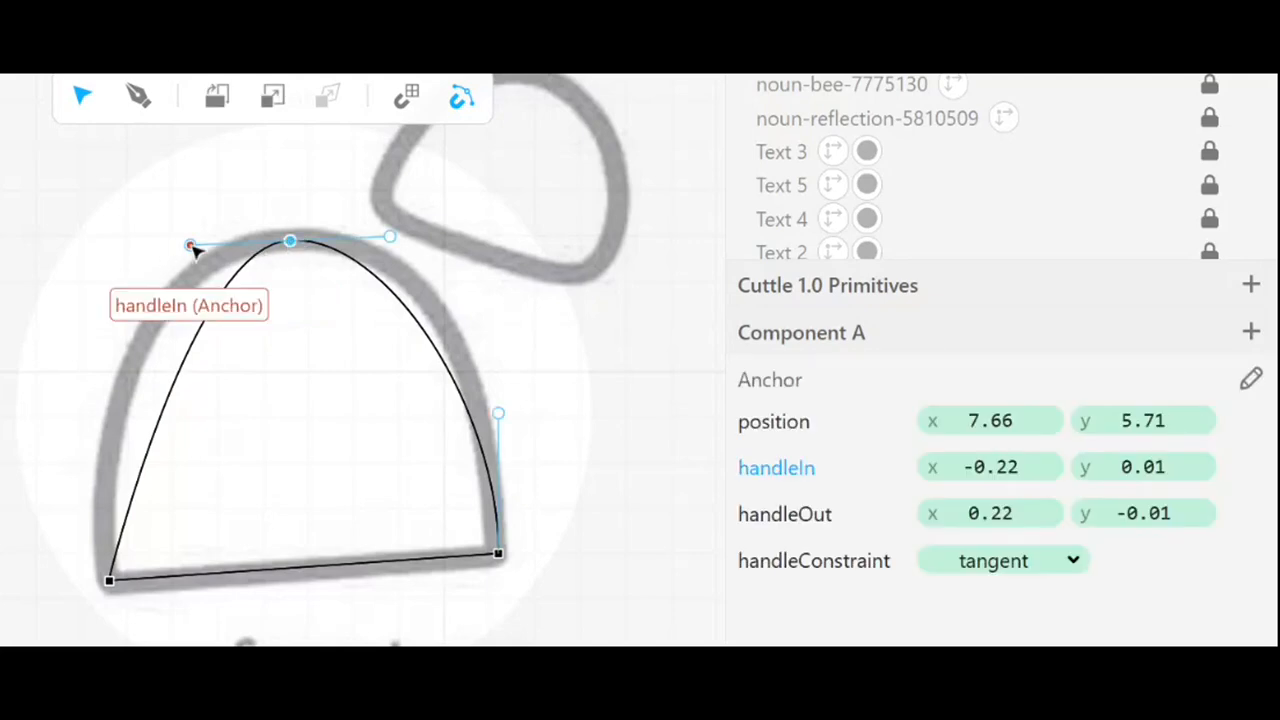
click(110, 582)
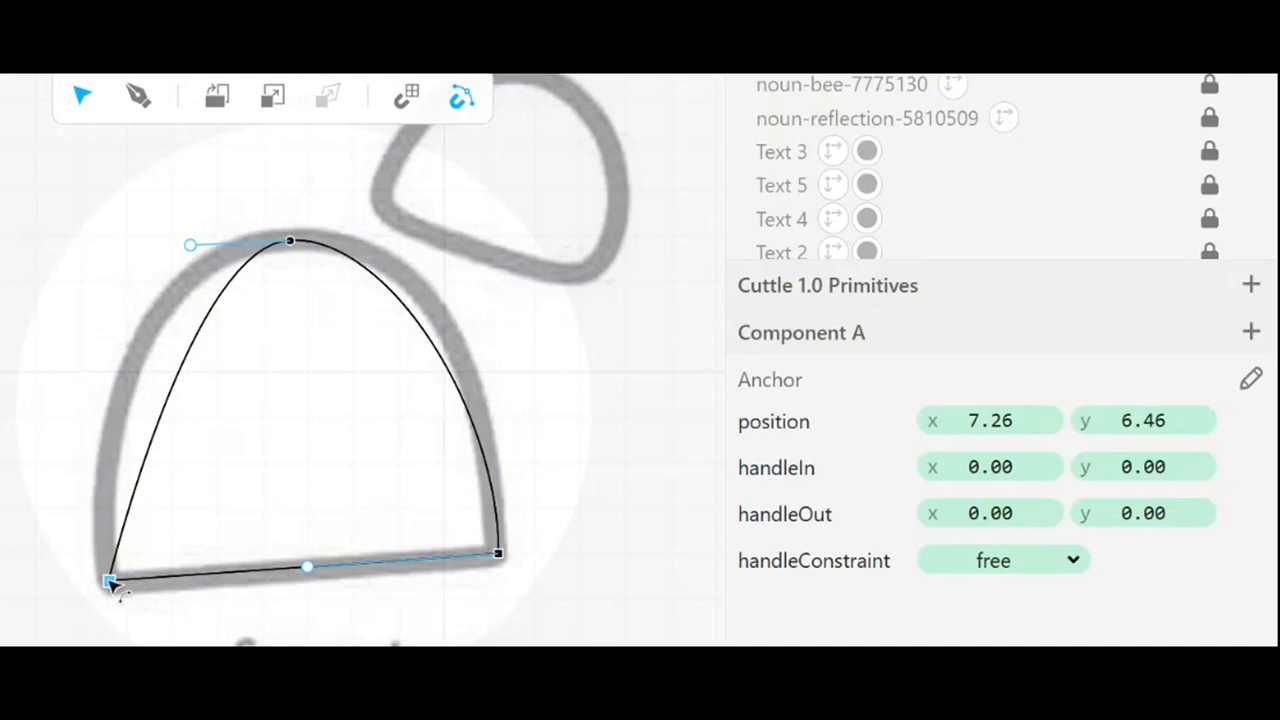
double_click(109, 582)
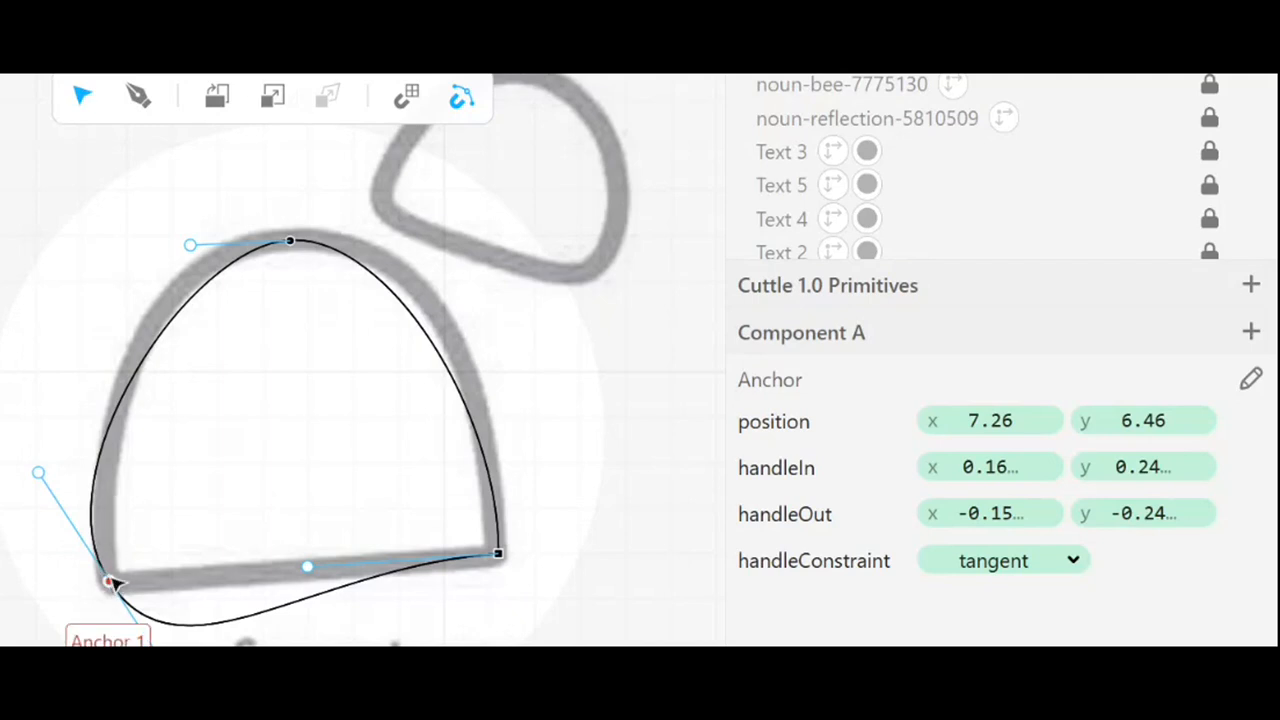
- Set the lower-left anchor's handle constraint to free and move its outgoing handle to about (-0.07, -0.49) to match the gumdrop's left side
click(1047, 597)
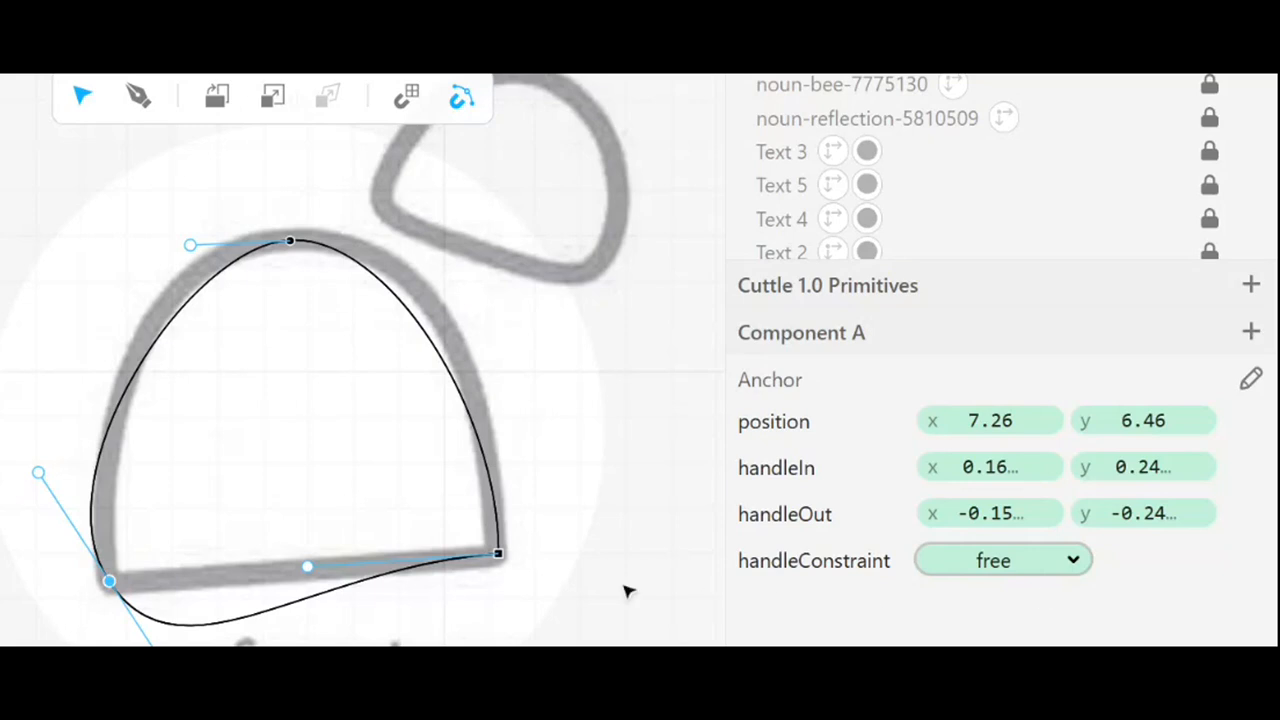
drag(39, 473, 77, 358)
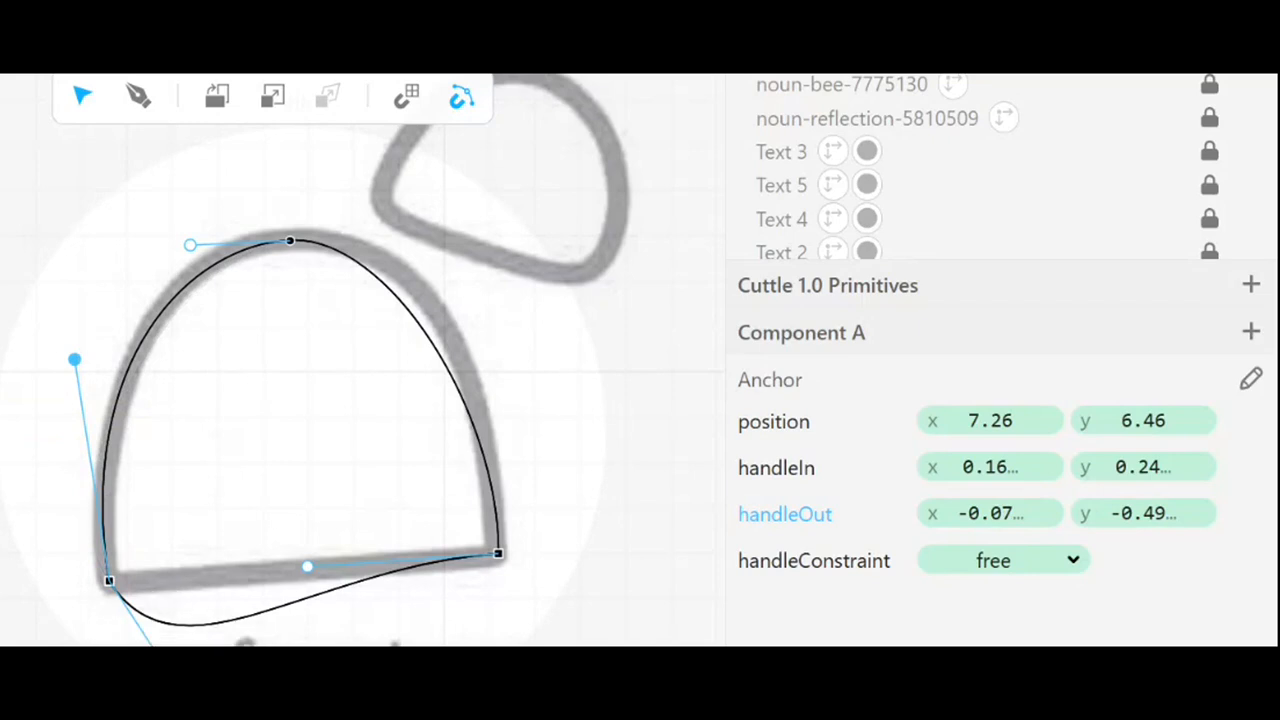
- Move the lower-left anchor's incoming handle to about (0.35, -0.02) so the path's base follows the gumdrop's bottom edge
scroll(202, 567, down, 1)
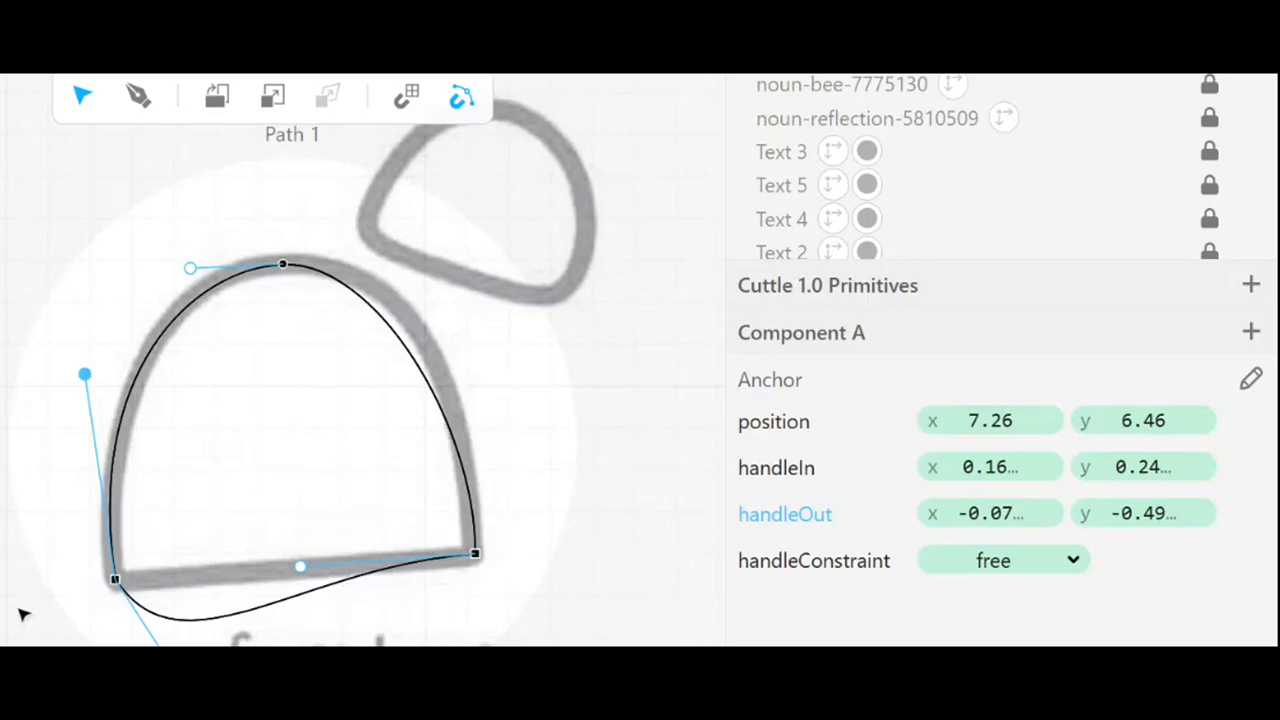
drag(31, 583, 31, 506)
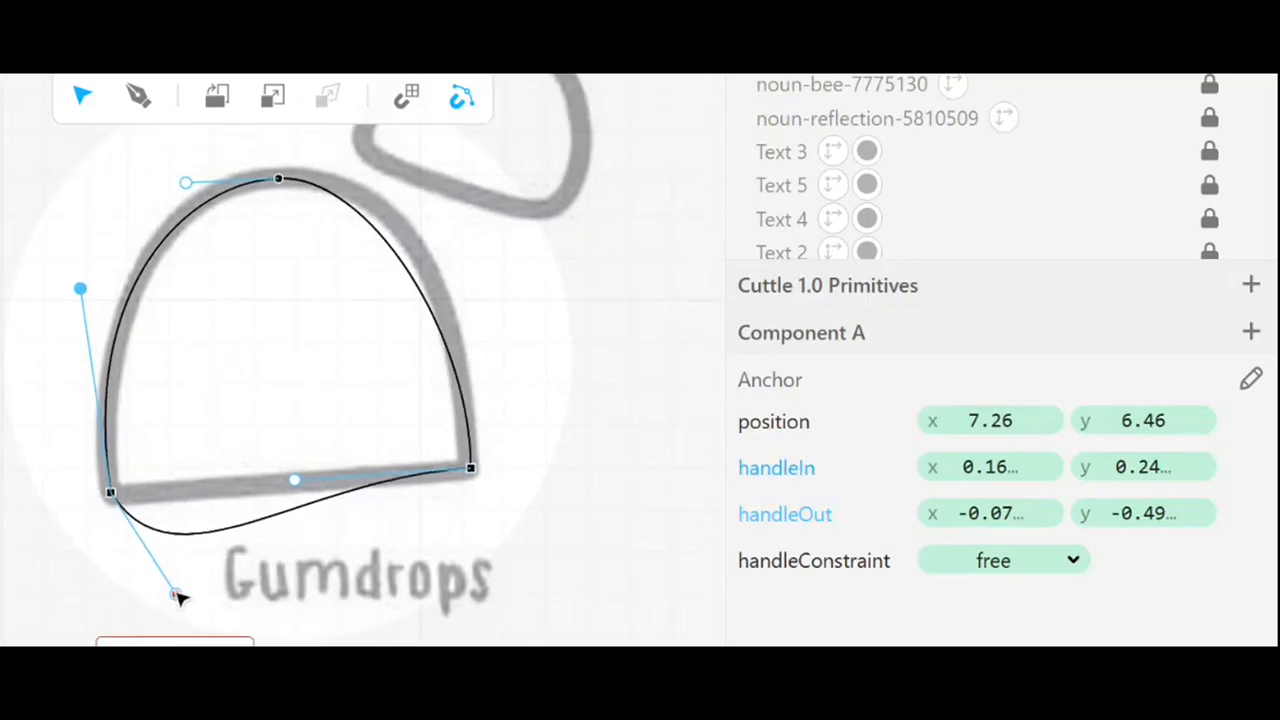
drag(176, 595, 258, 487)
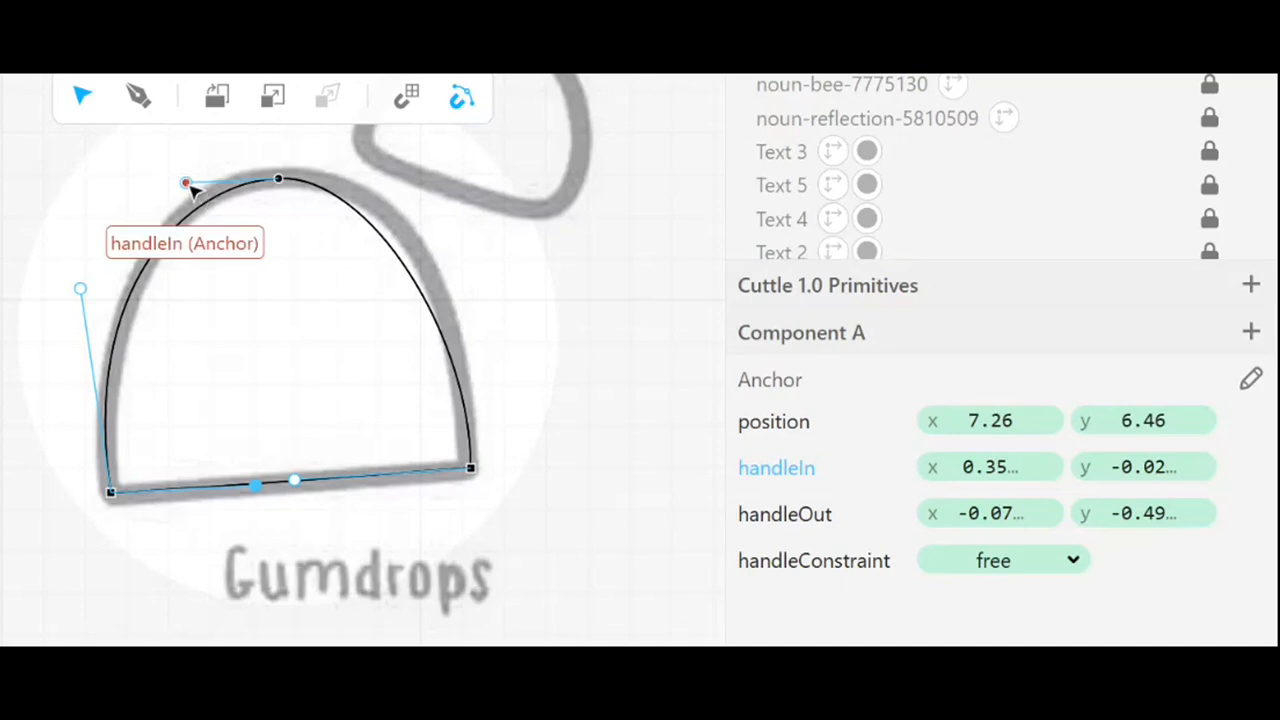
- Set the top anchor's handle constraint to mirror and adjust its handles to extend about 0.28 each way along the gumdrop's top
drag(190, 188, 144, 192)
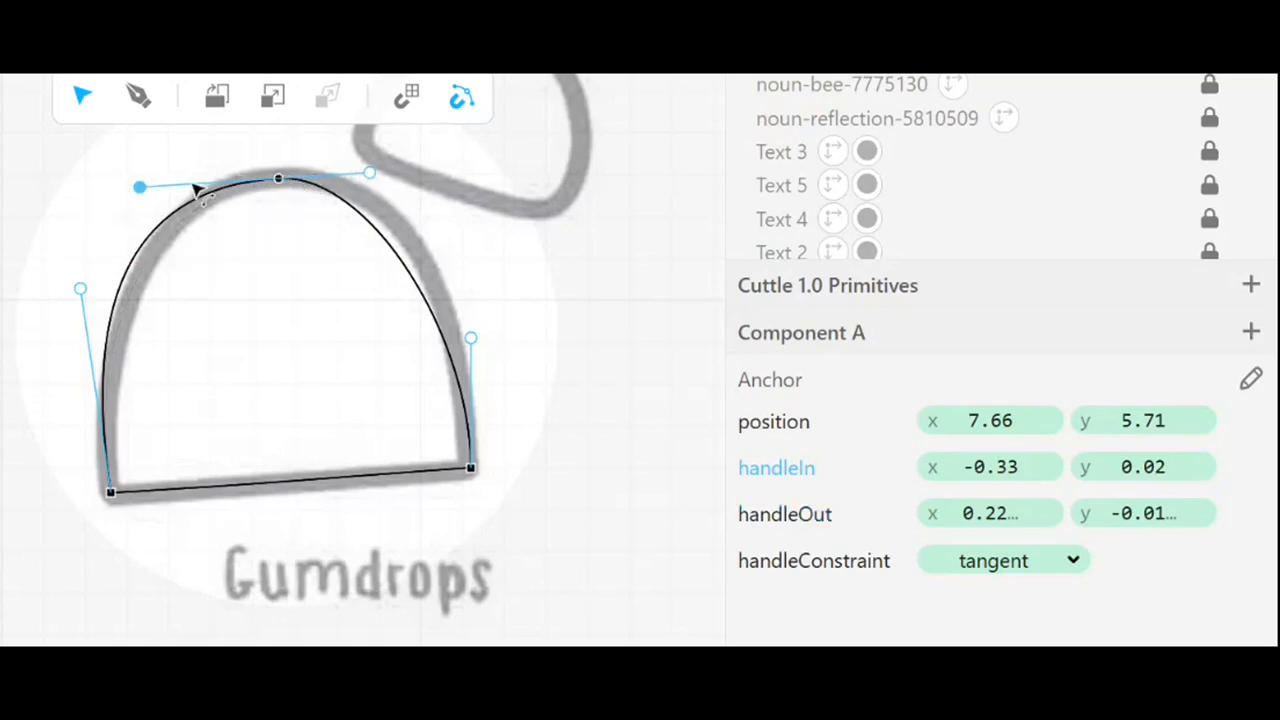
click(279, 178)
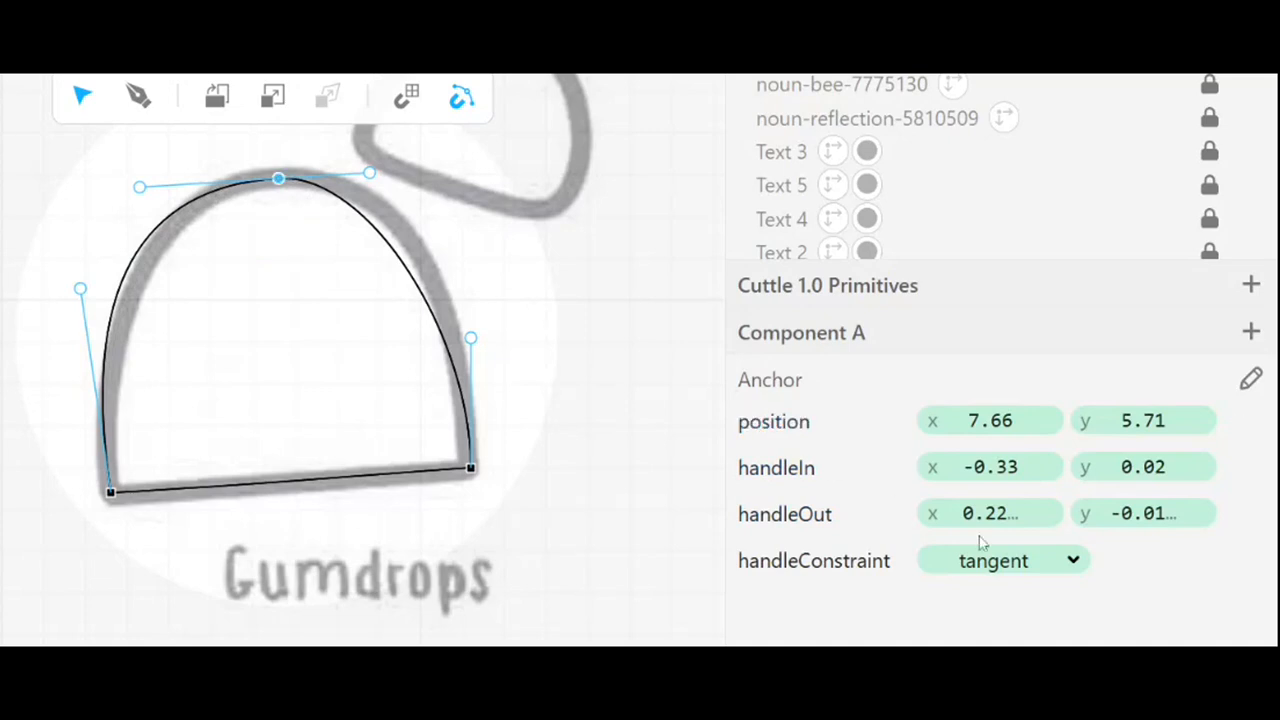
click(1019, 574)
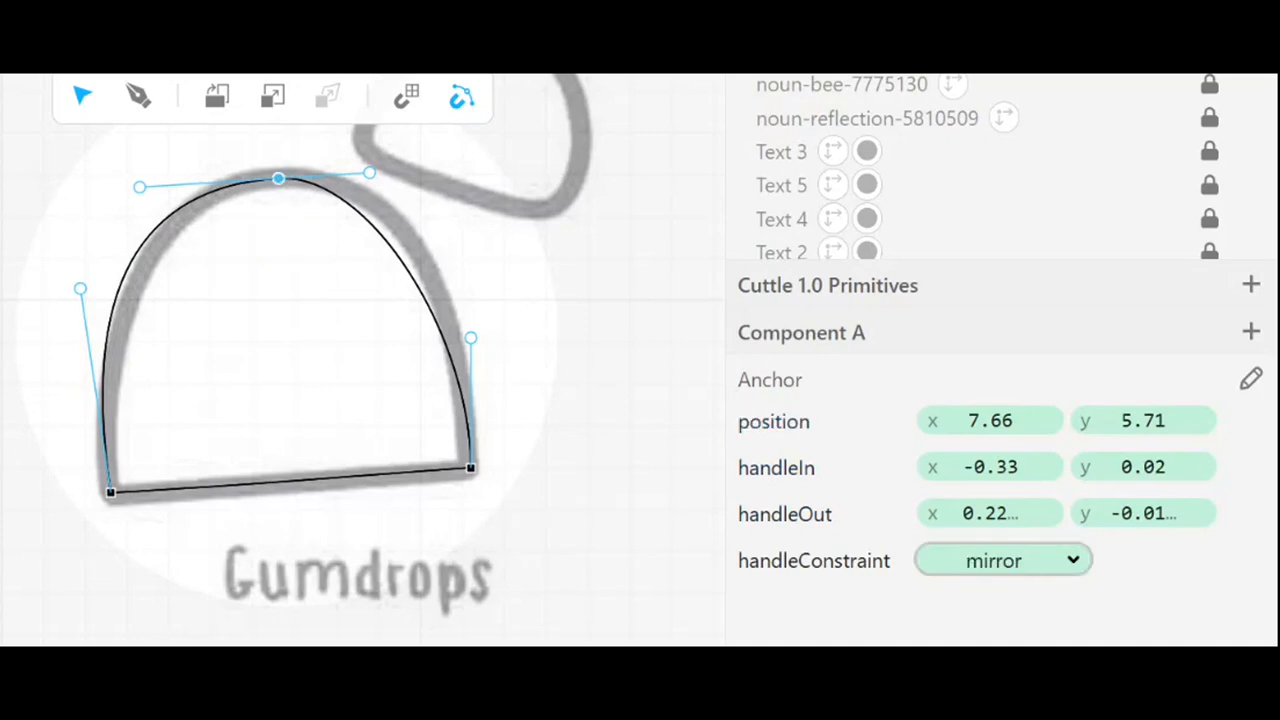
drag(369, 175, 399, 178)
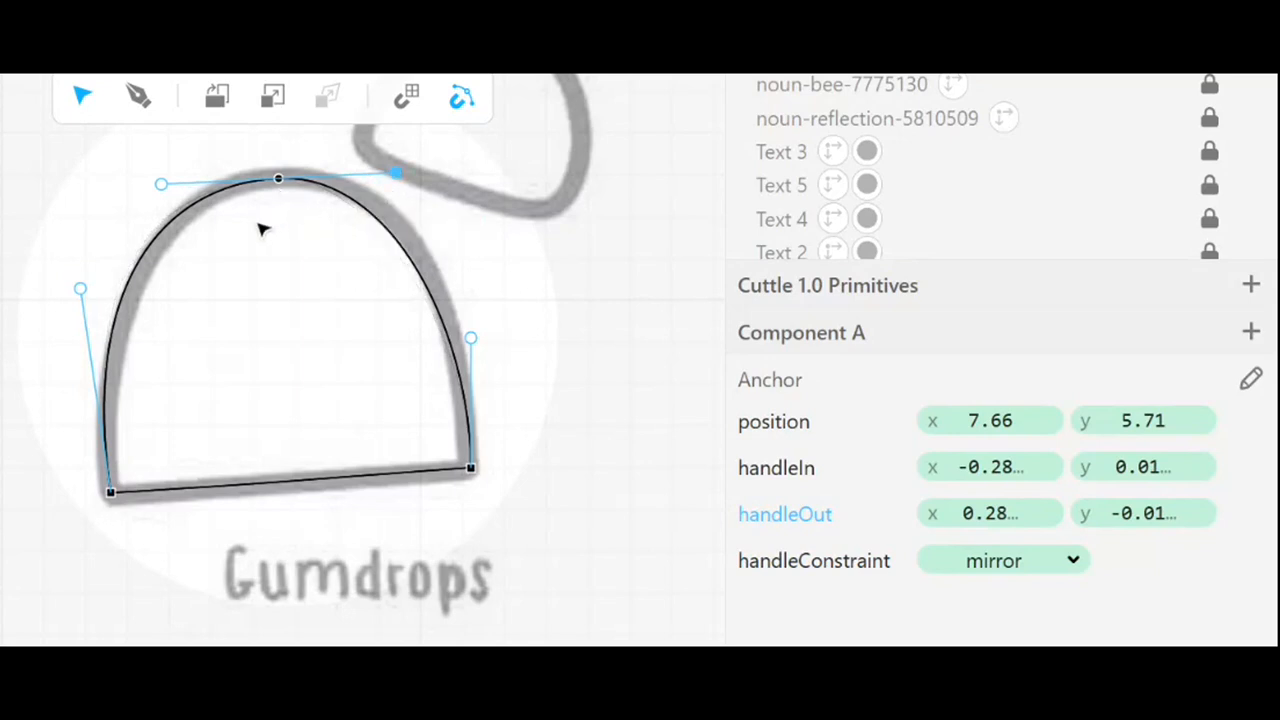
- Adjust the lower-right anchor's incoming handle to (-0.03, -0.48) and the lower-left anchor's handles to about (0.36, -0.03) incoming and (-0.03, -0.49) outgoing
click(471, 340)
drag(473, 343, 459, 270)
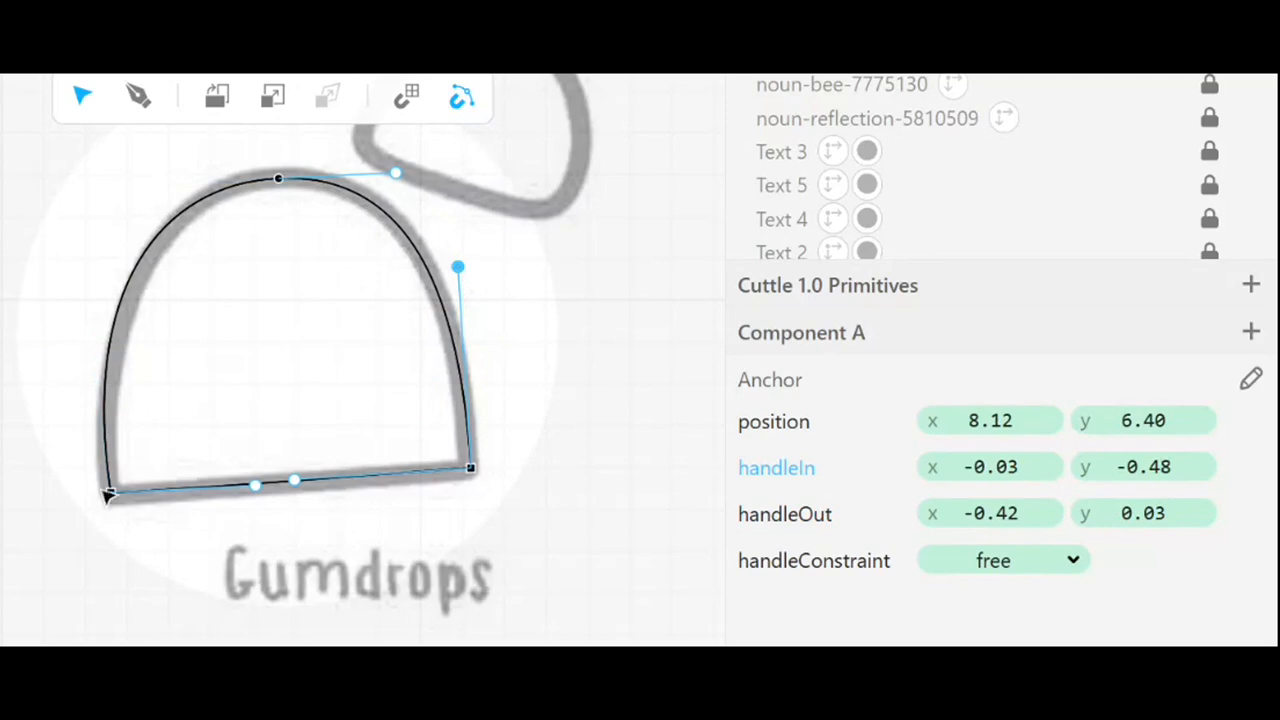
click(111, 492)
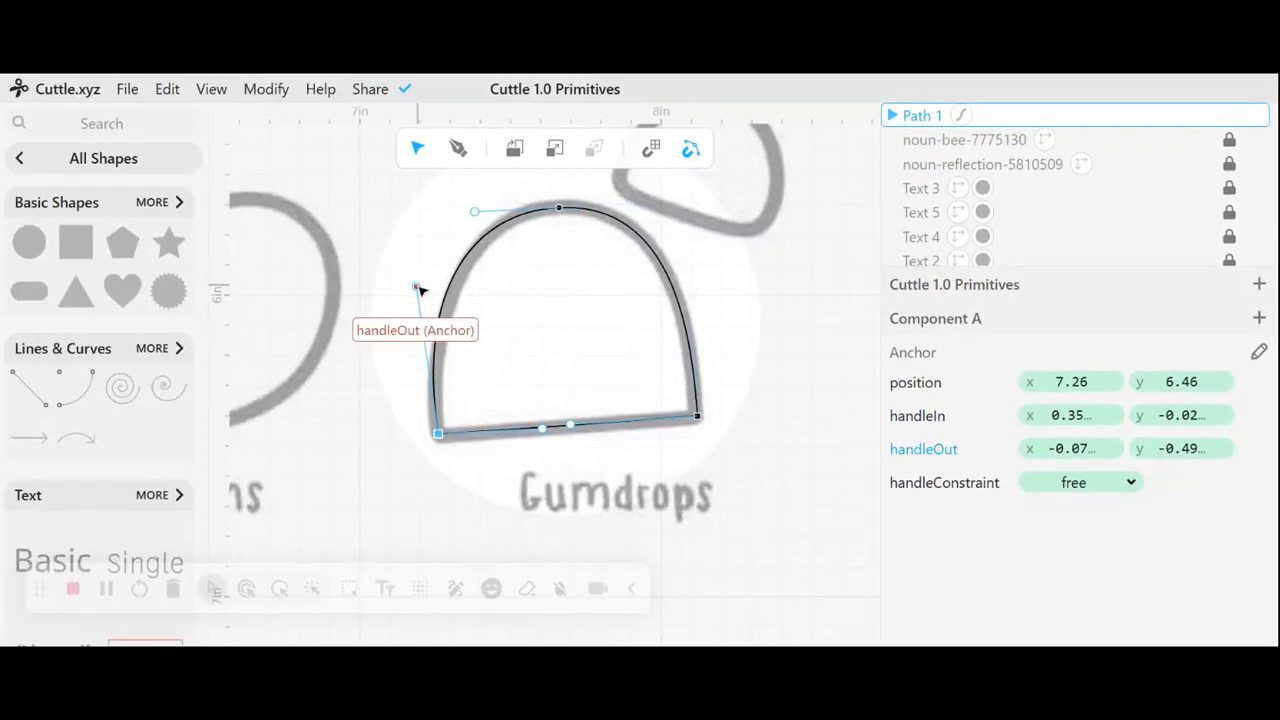
drag(331, 288, 347, 291)
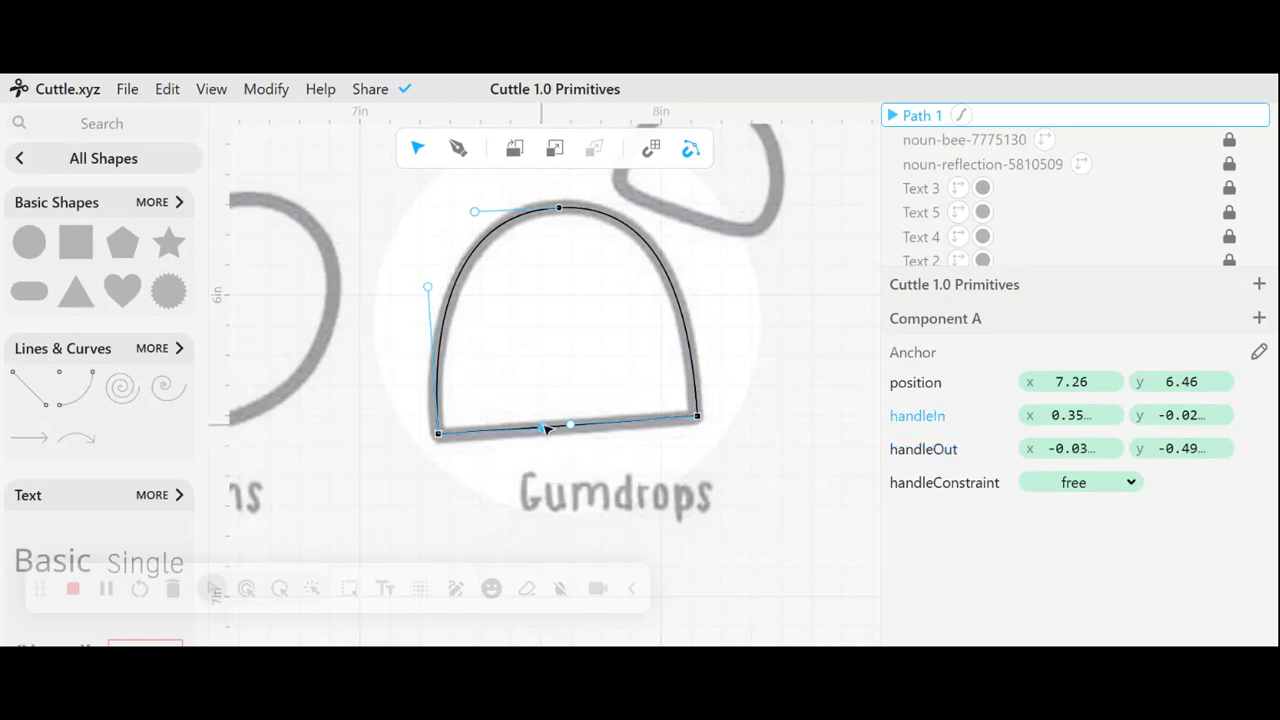
drag(543, 429, 546, 425)
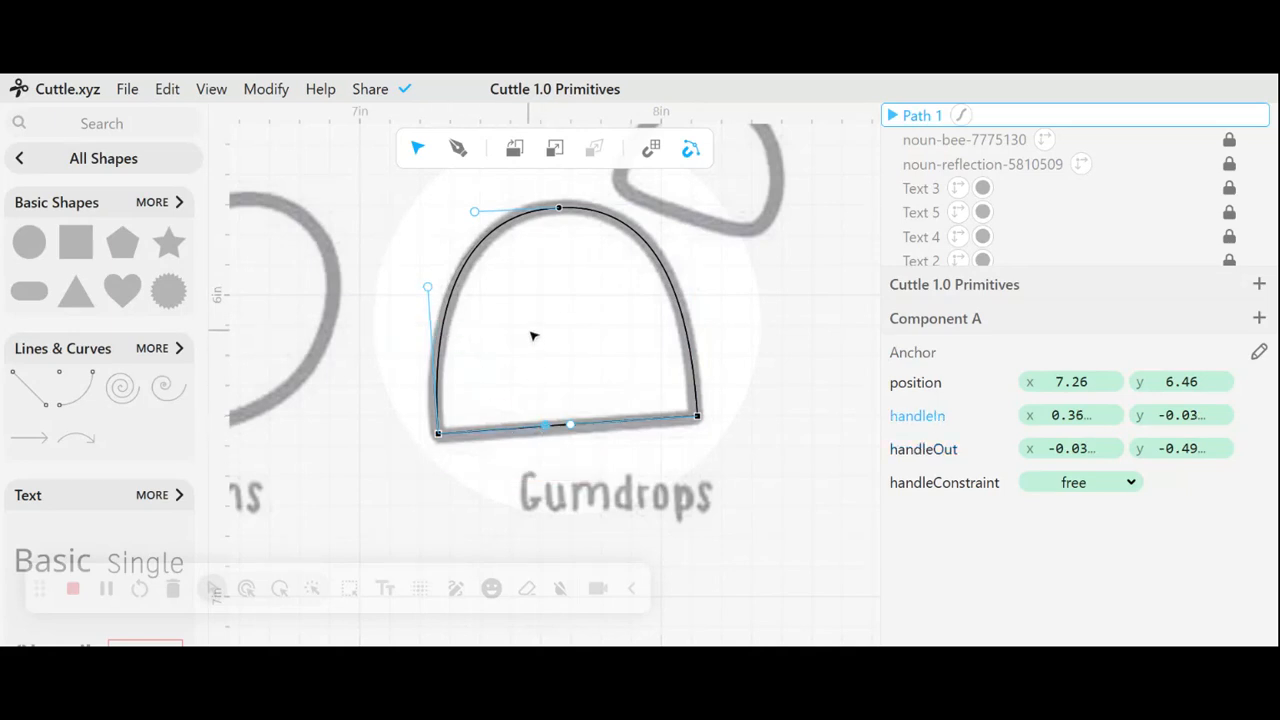
- Leave anchor editing and give the gumdrop path a red, non-hairline stroke with a width of 0.05
click(375, 211)
click(488, 258)
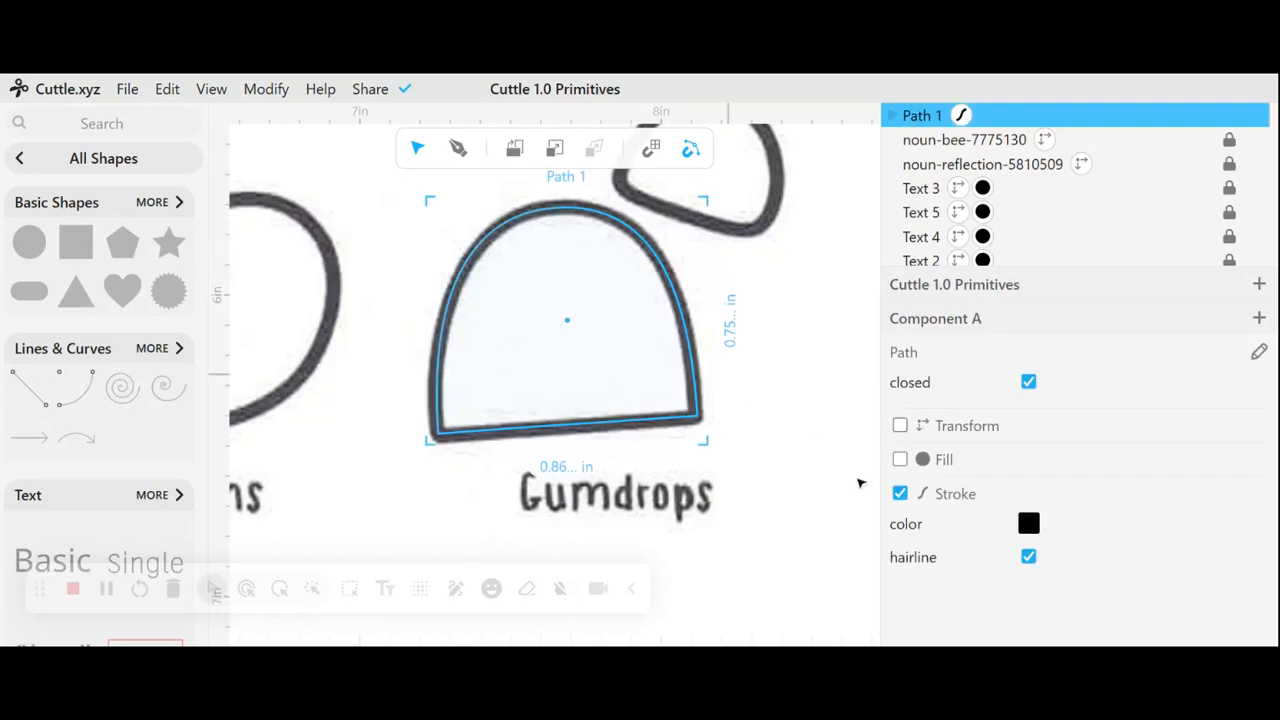
click(1030, 530)
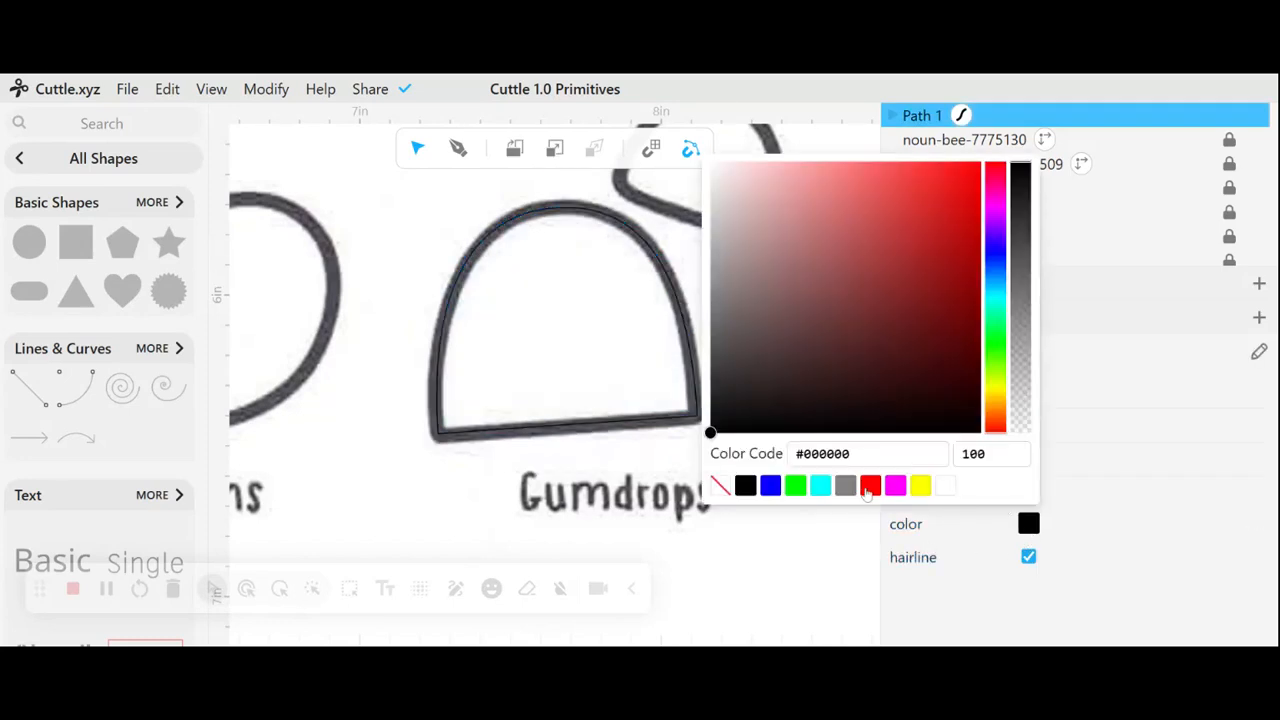
click(868, 488)
click(1029, 557)
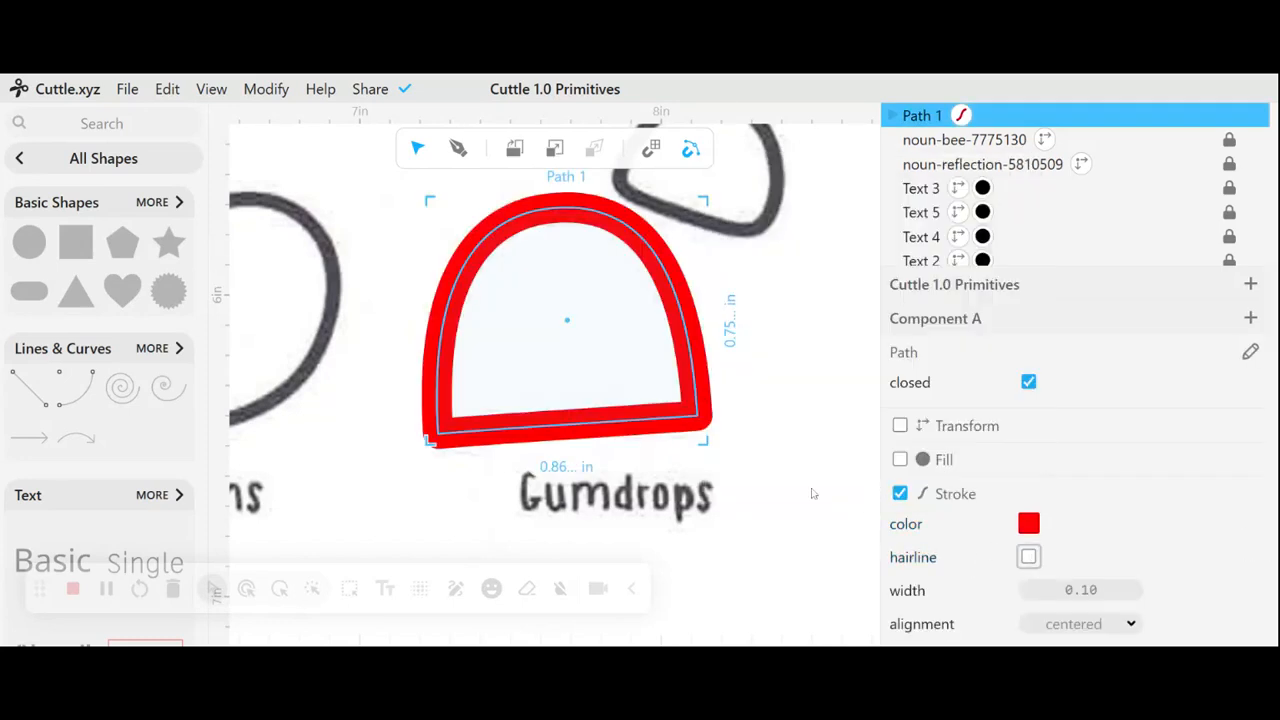
click(1082, 590)
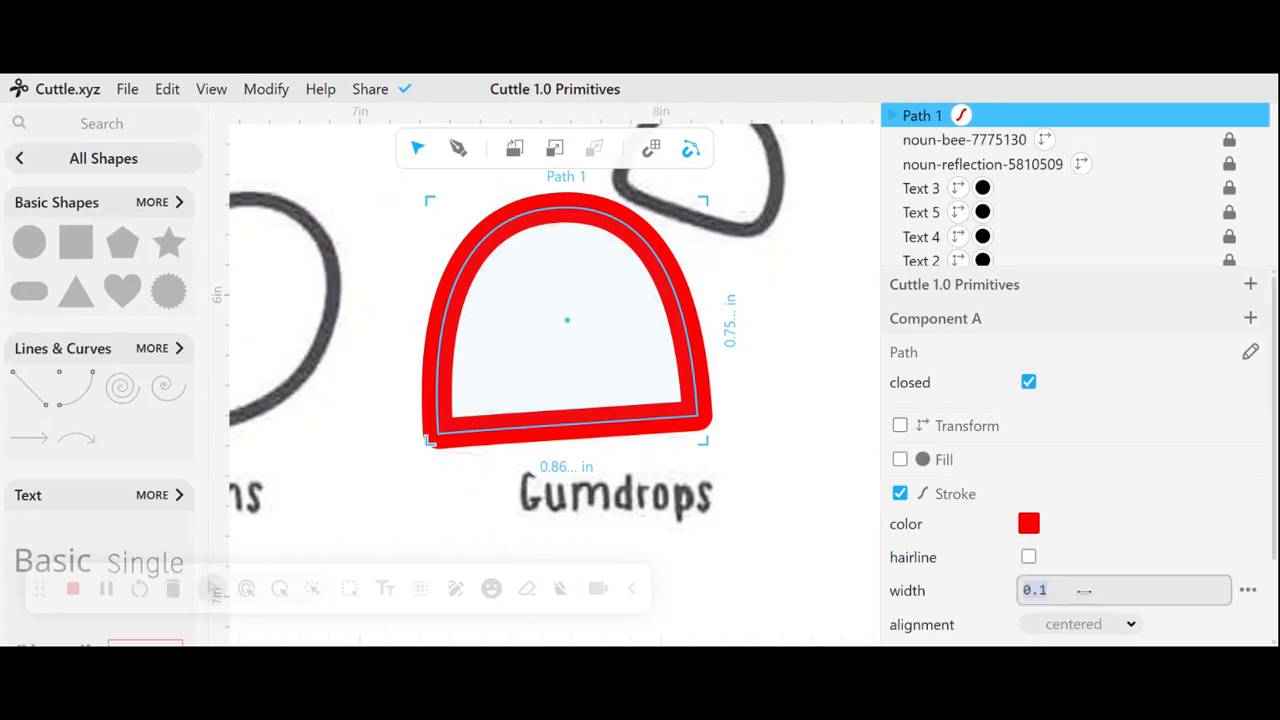
text(0.)
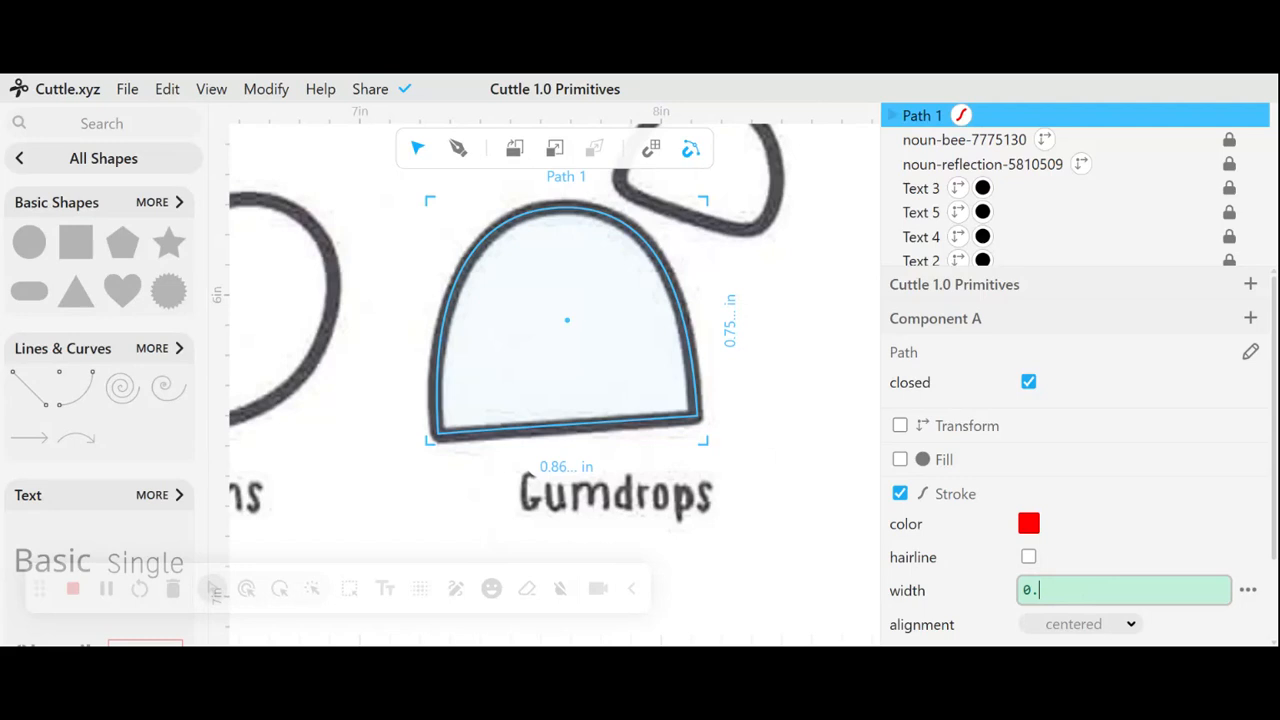
text(05)
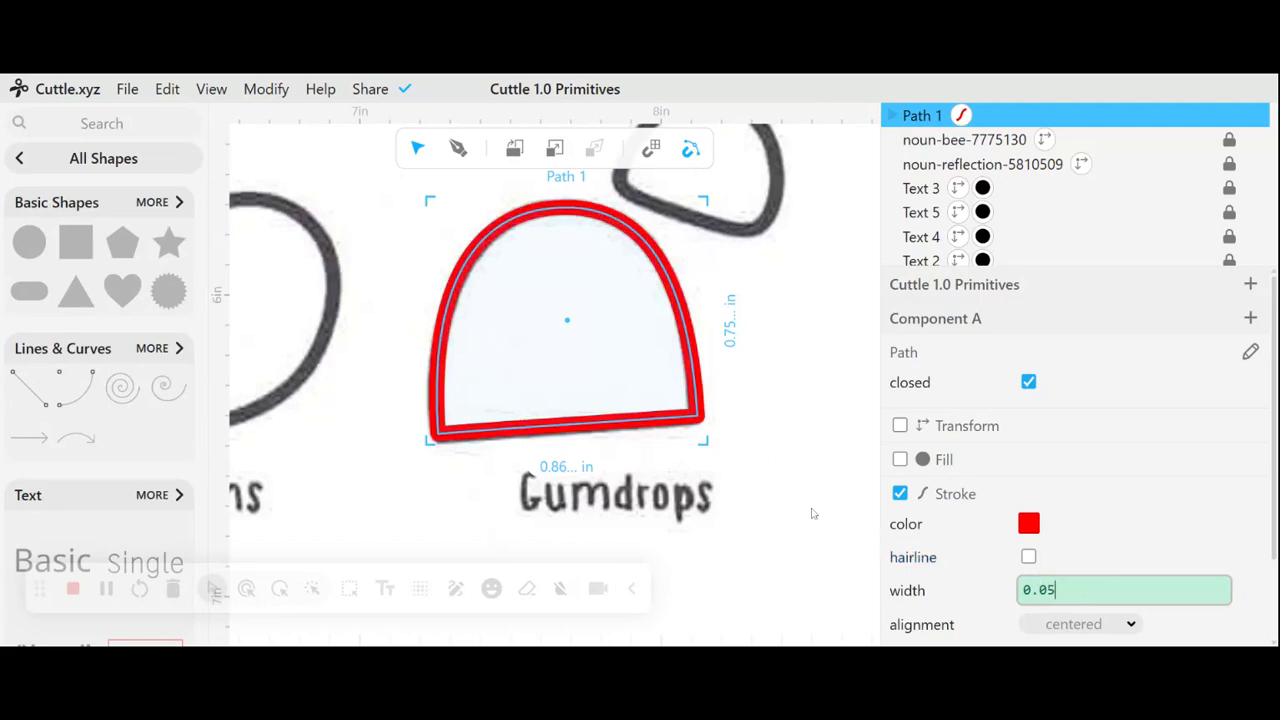
click(765, 418)
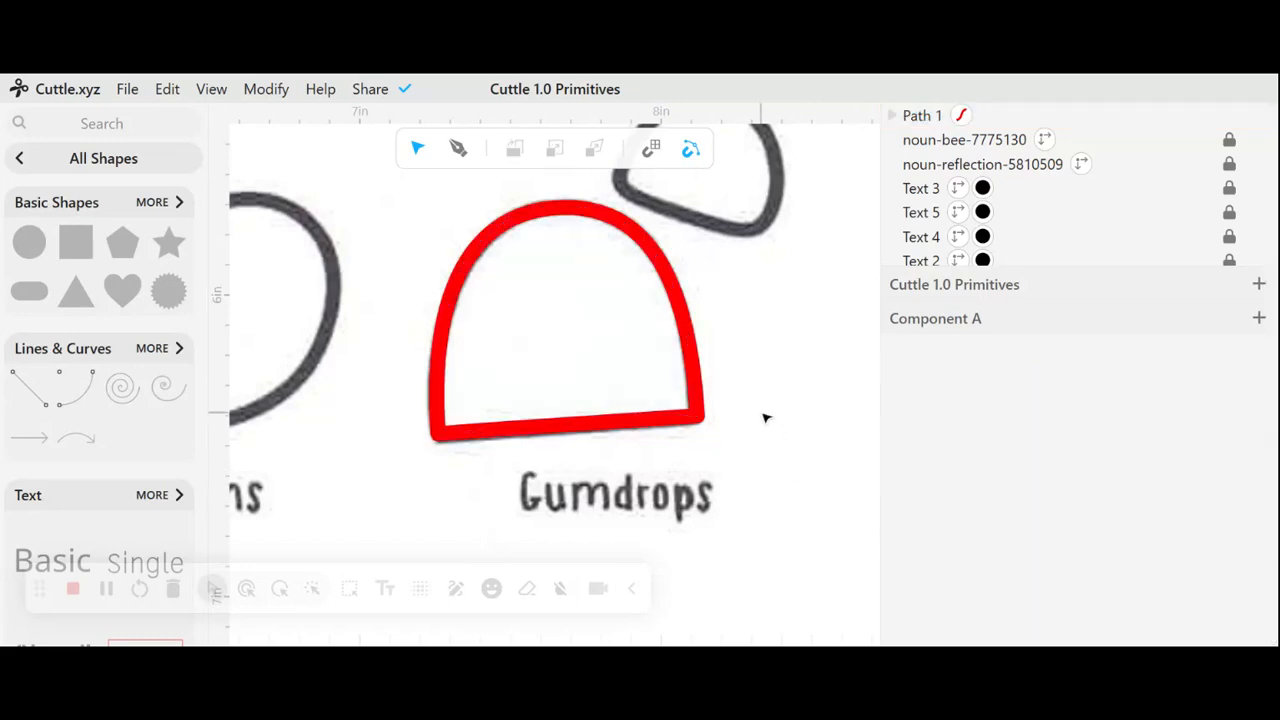
- Expand the gumdrop path's contents and inspect its three anchors one after another, leaving none selected
click(699, 411)
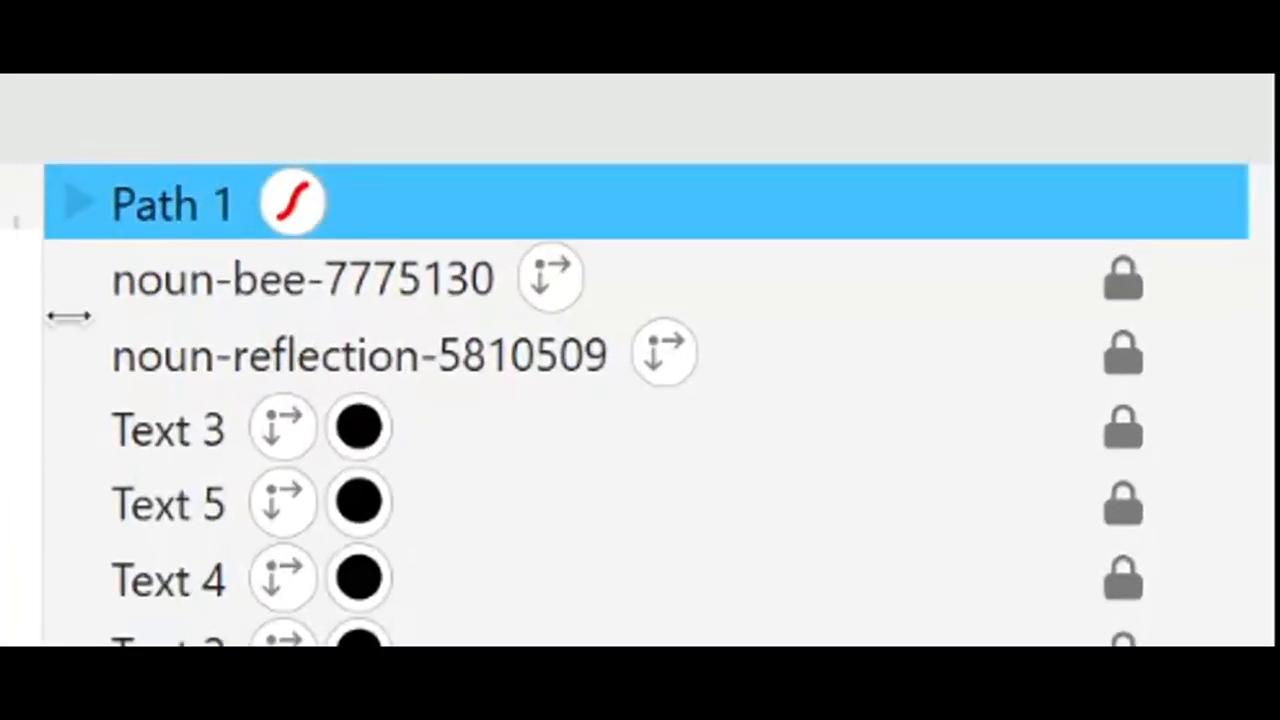
click(76, 210)
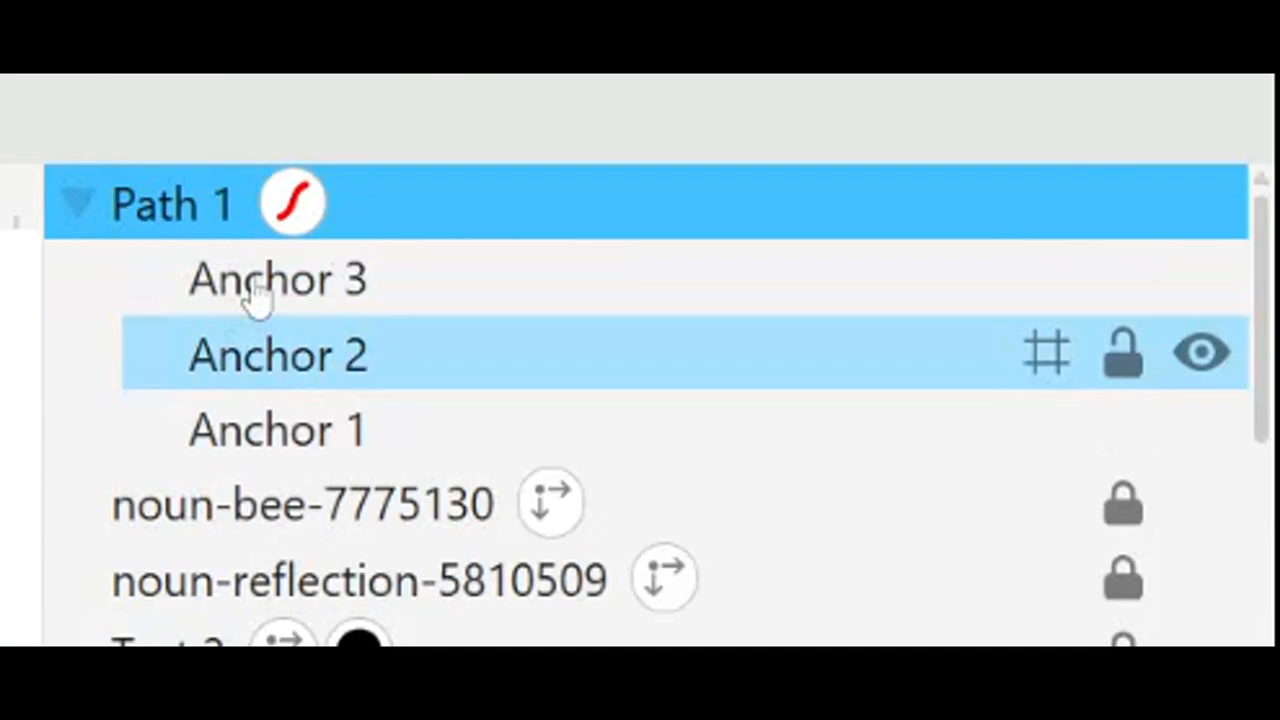
click(280, 288)
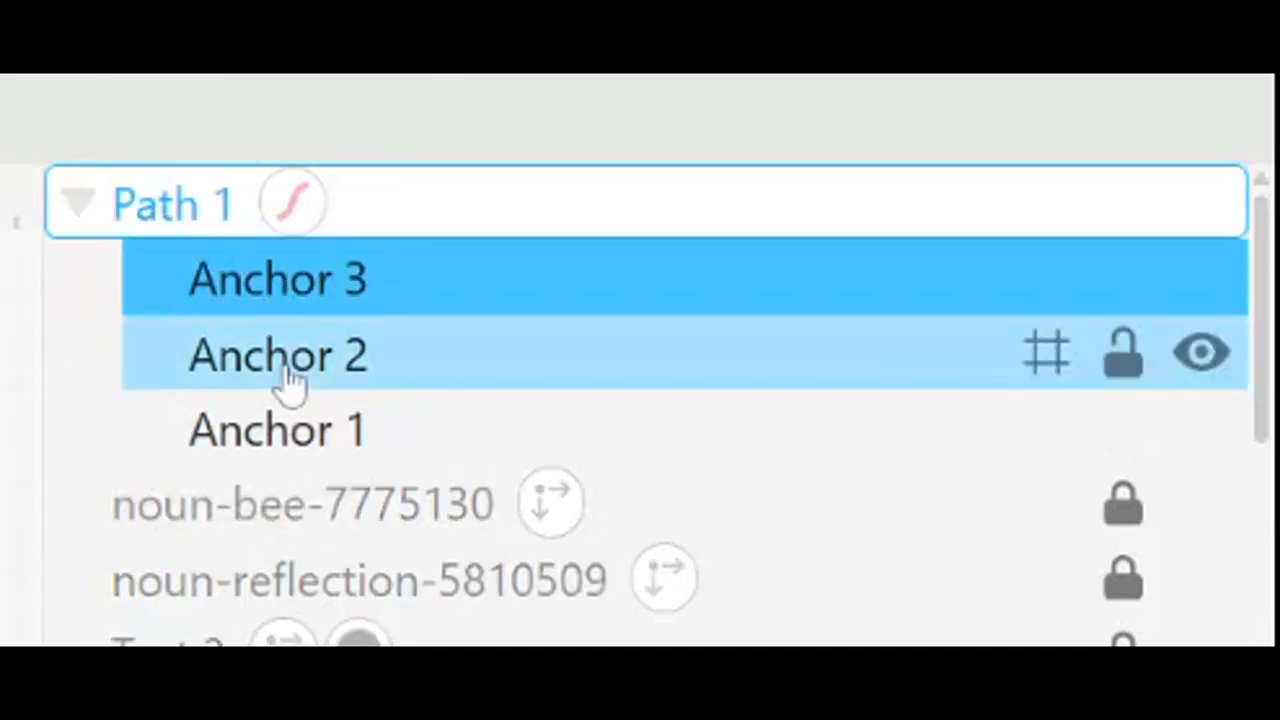
click(290, 383)
click(286, 429)
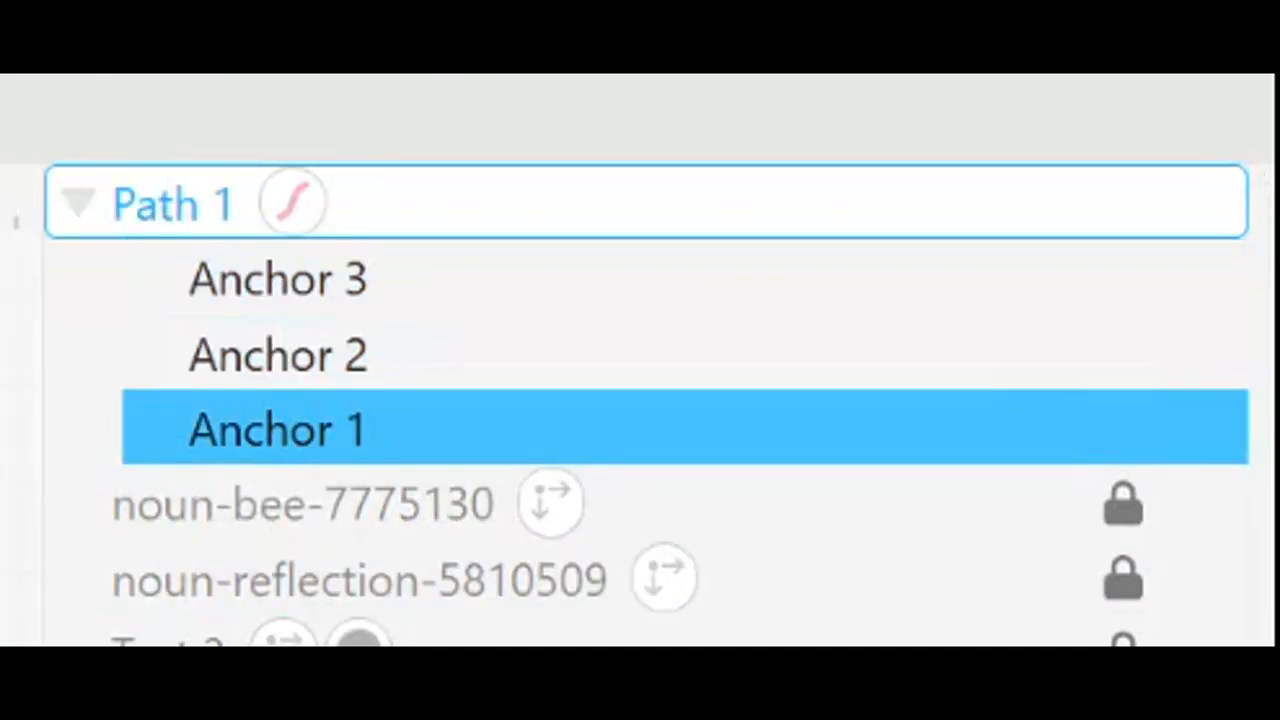
key(Escape)
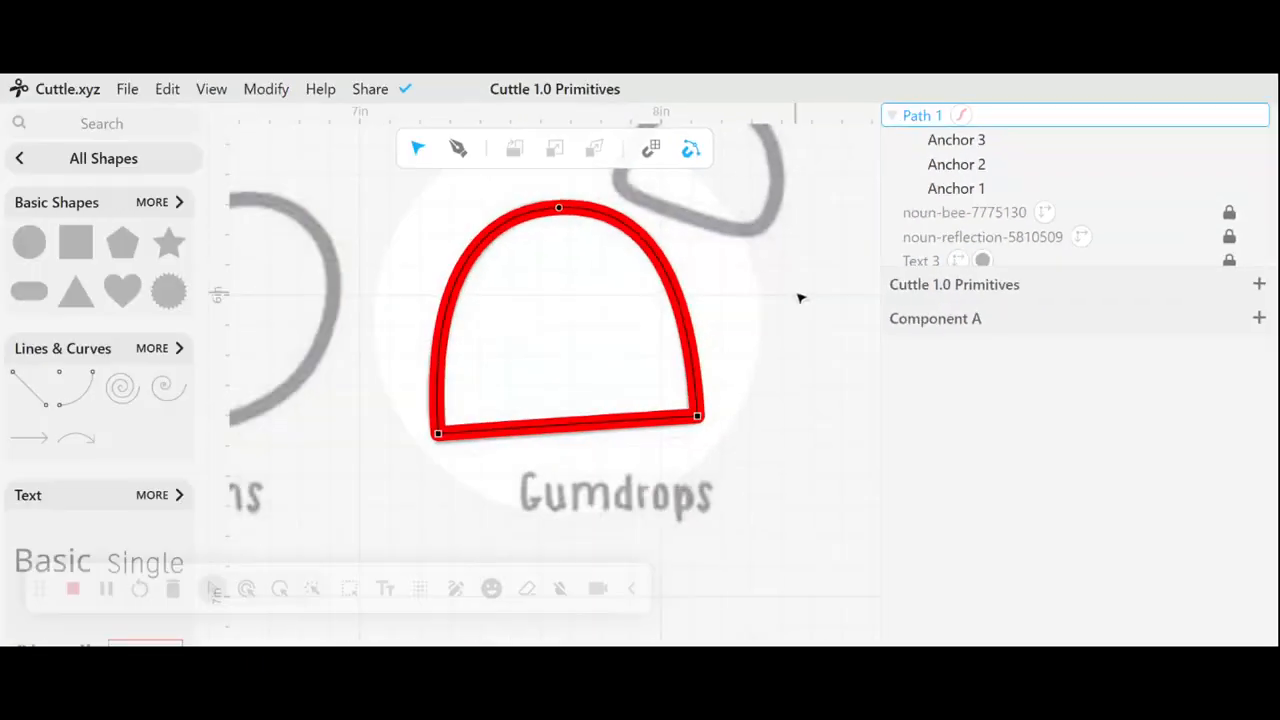
- Delete the gumdrop path piece by piece: its right-side segment, its lower-left anchor and the remaining curve
click(688, 325)
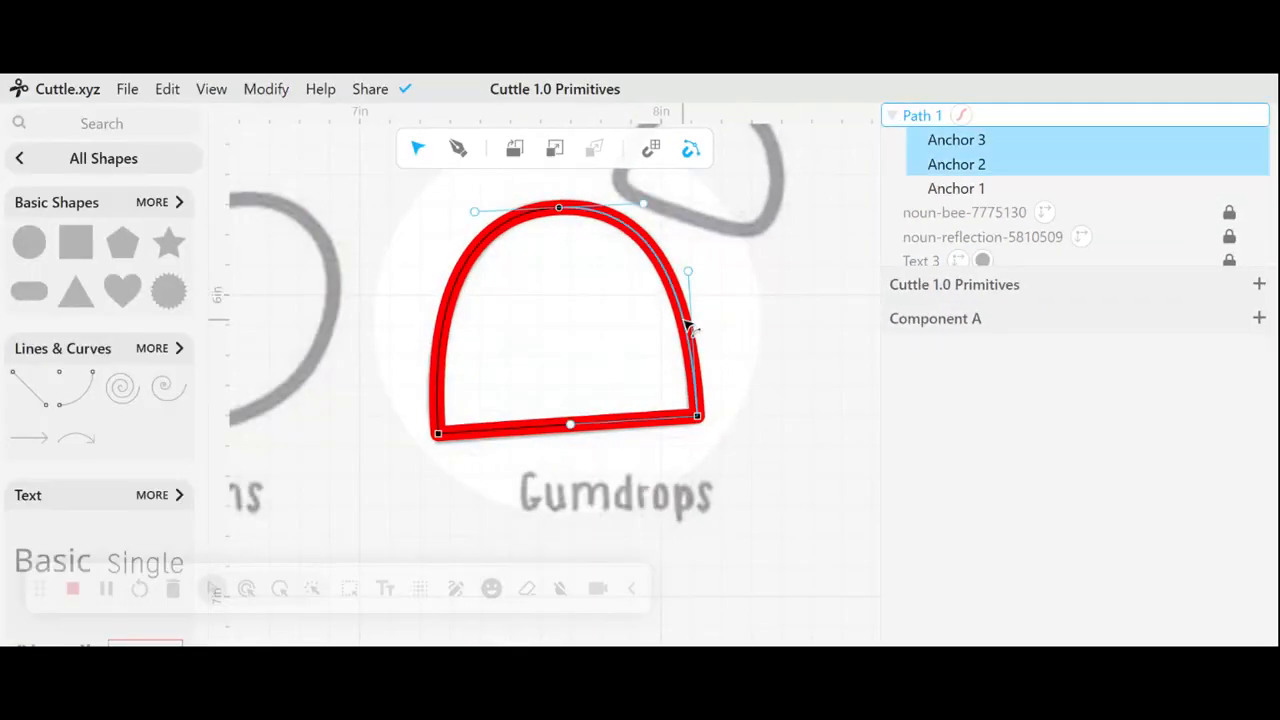
key(Delete)
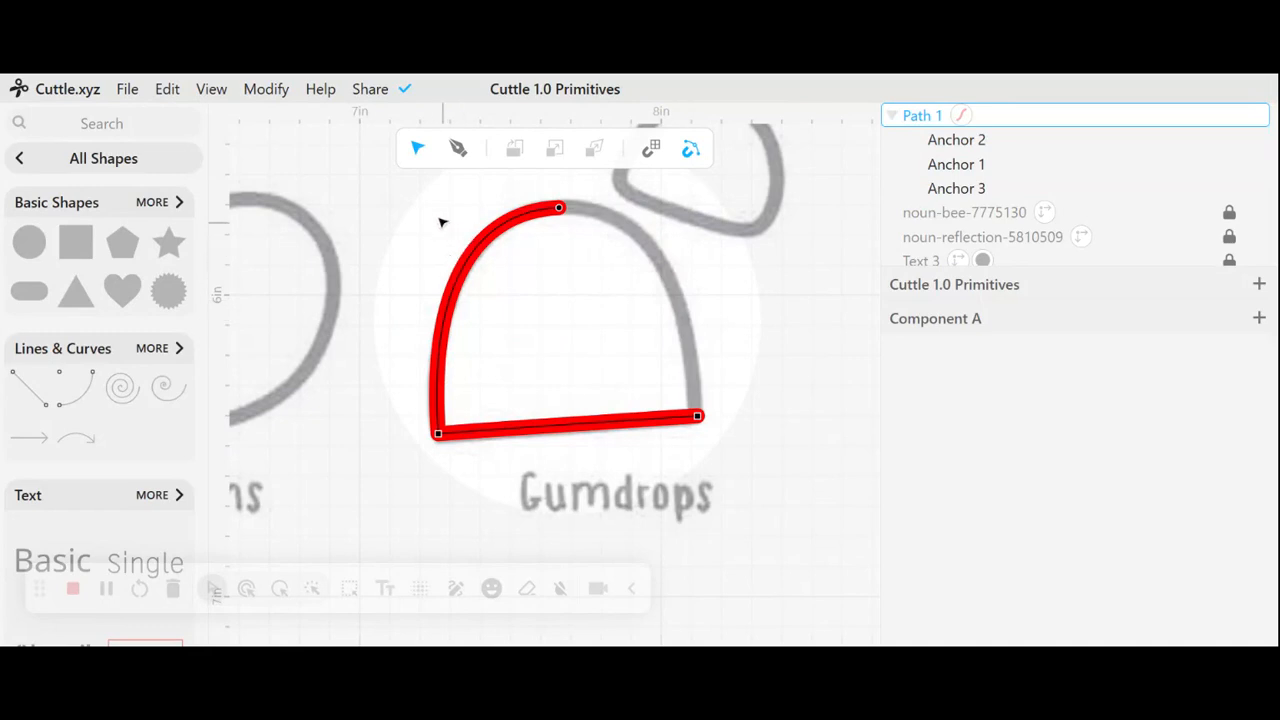
drag(434, 212, 640, 497)
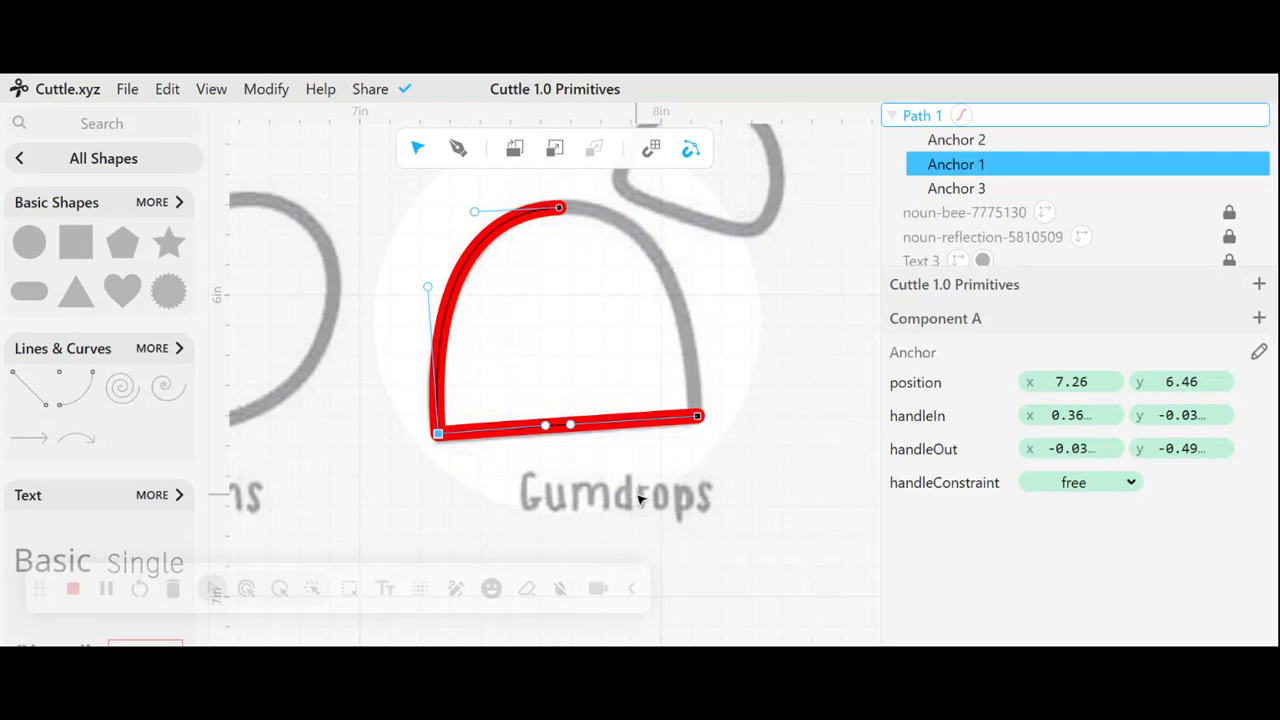
key(Delete)
click(615, 393)
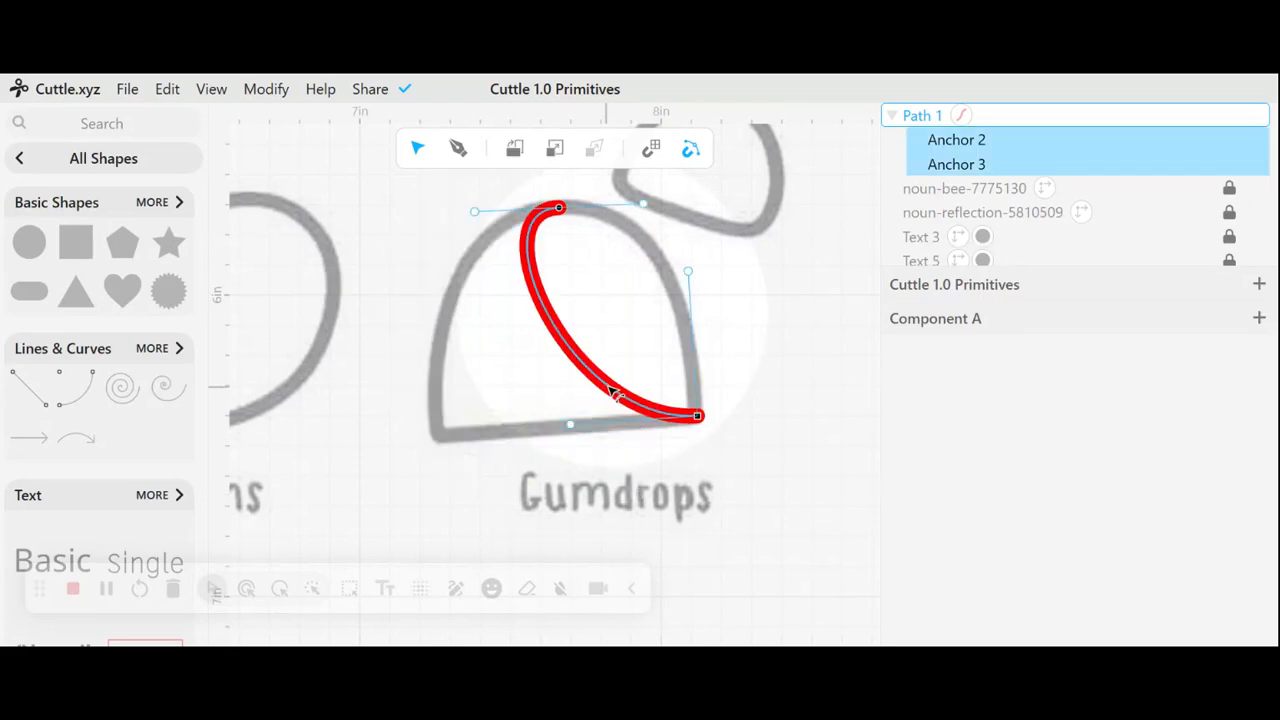
key(Delete)
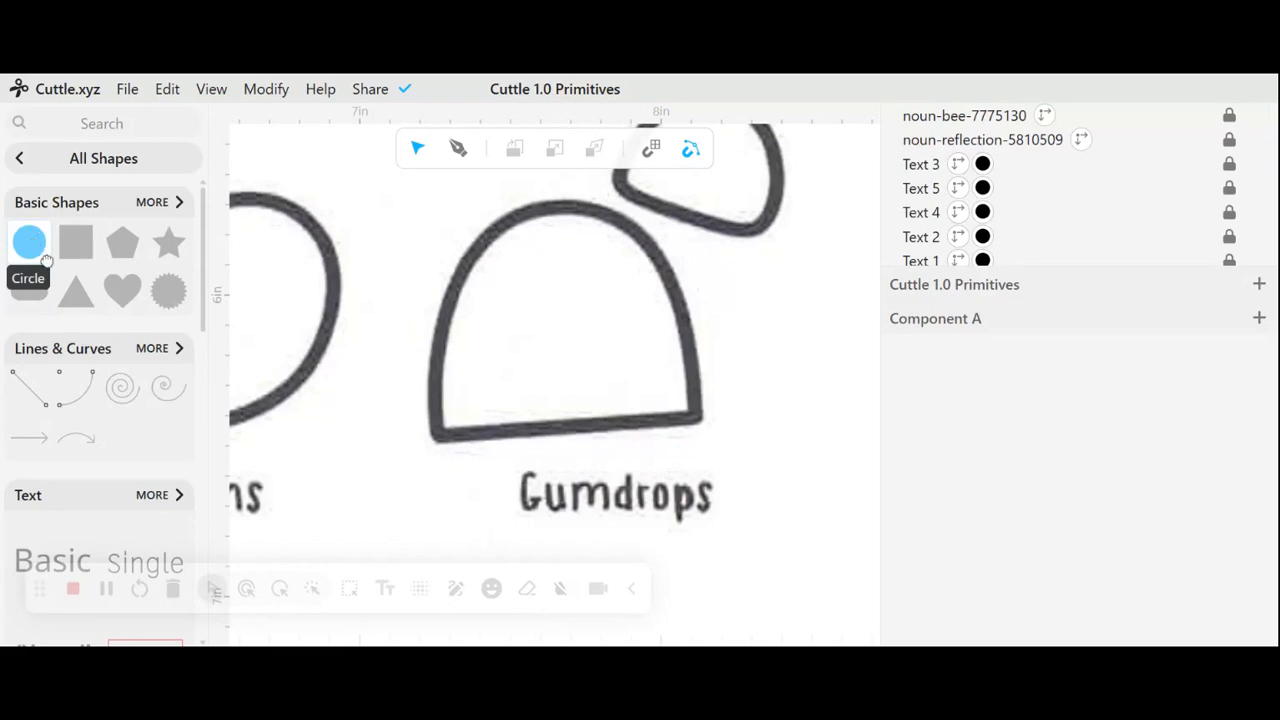
- Add a circle over the large gumdrop and stretch it into an ellipse 0.88 in wide and 1.22 in high
drag(45, 260, 583, 423)
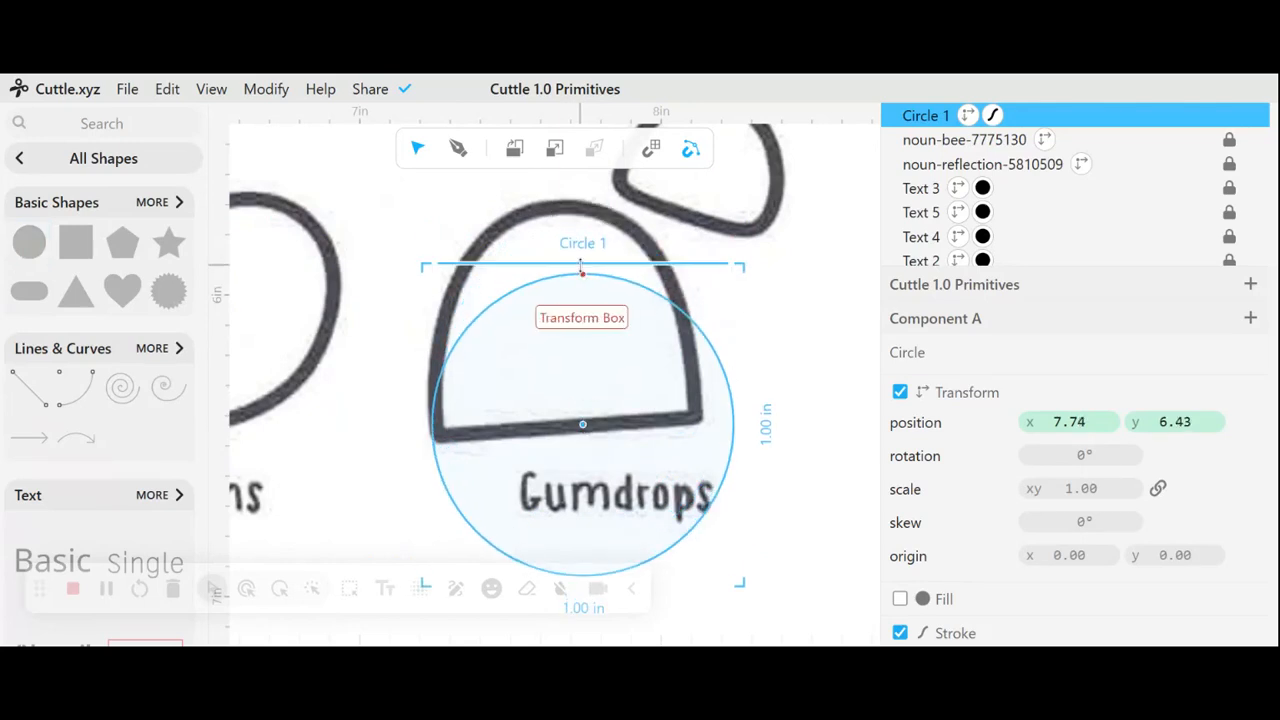
drag(581, 265, 580, 199)
drag(742, 385, 708, 360)
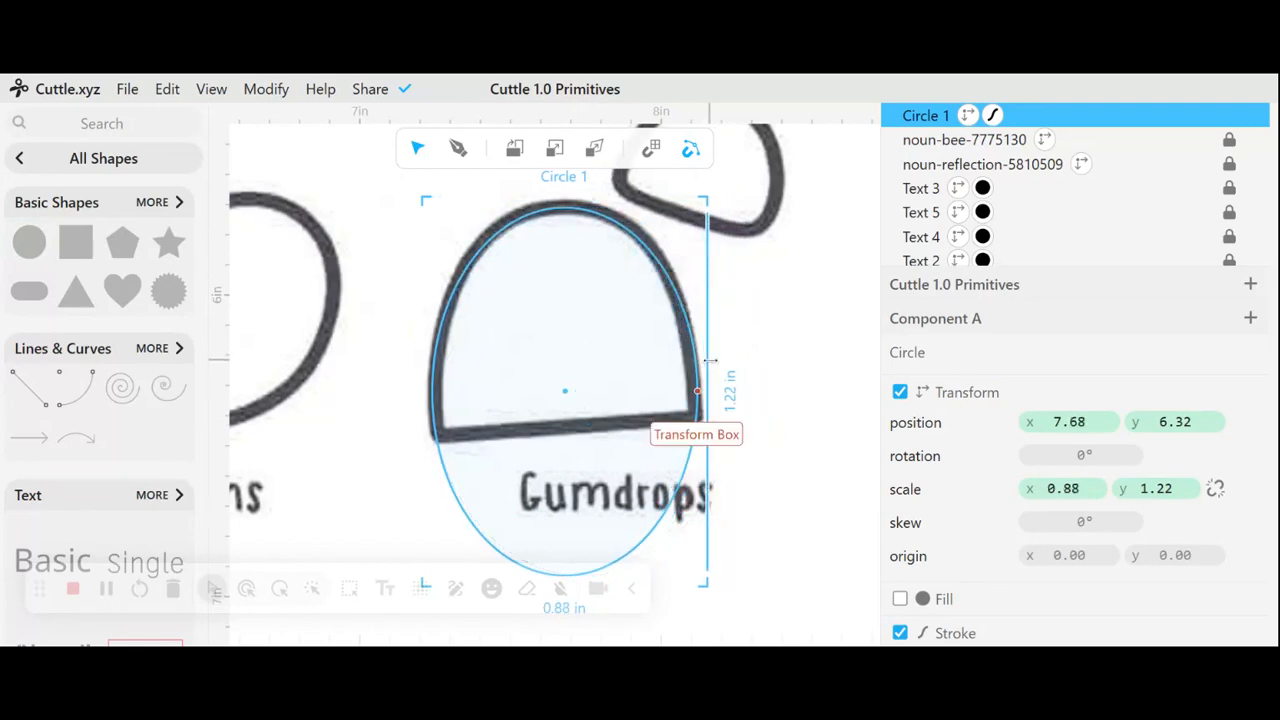
- Fine-tune the ellipse to 0.87 in wide and 1.34 in high to fit the gumdrop's top and sides
scroll(726, 482, down, 3)
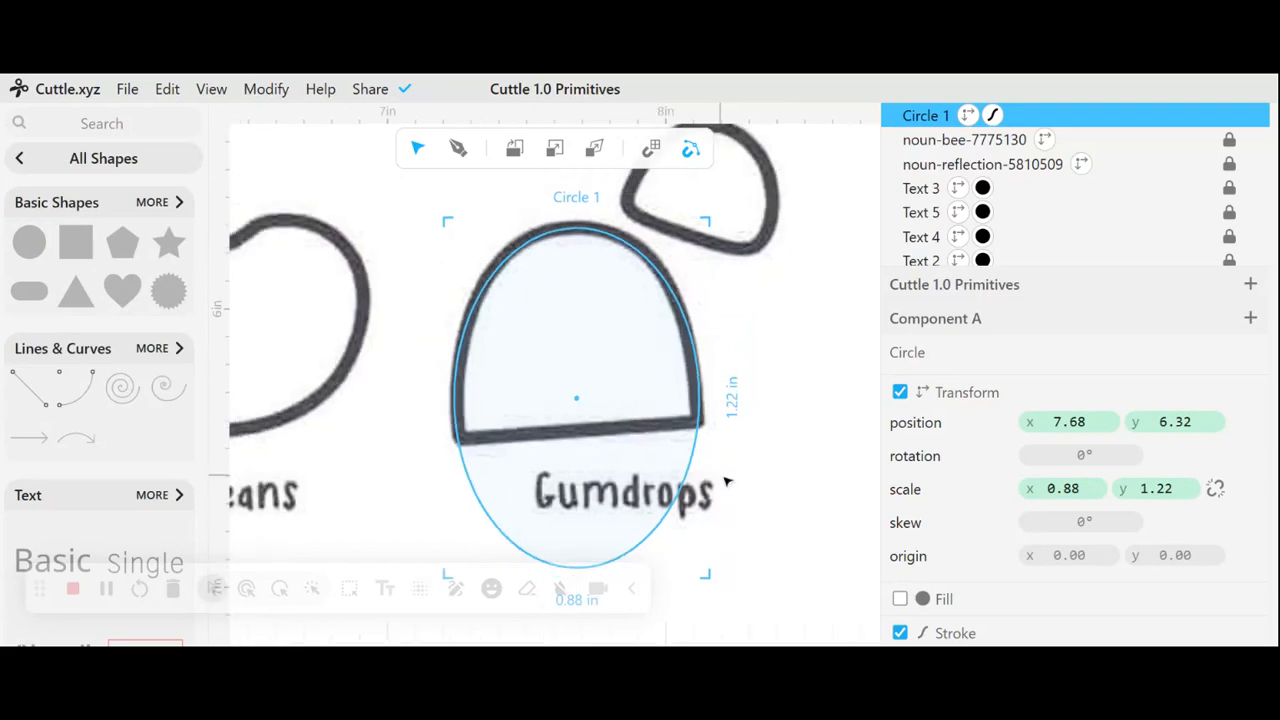
drag(742, 495, 716, 447)
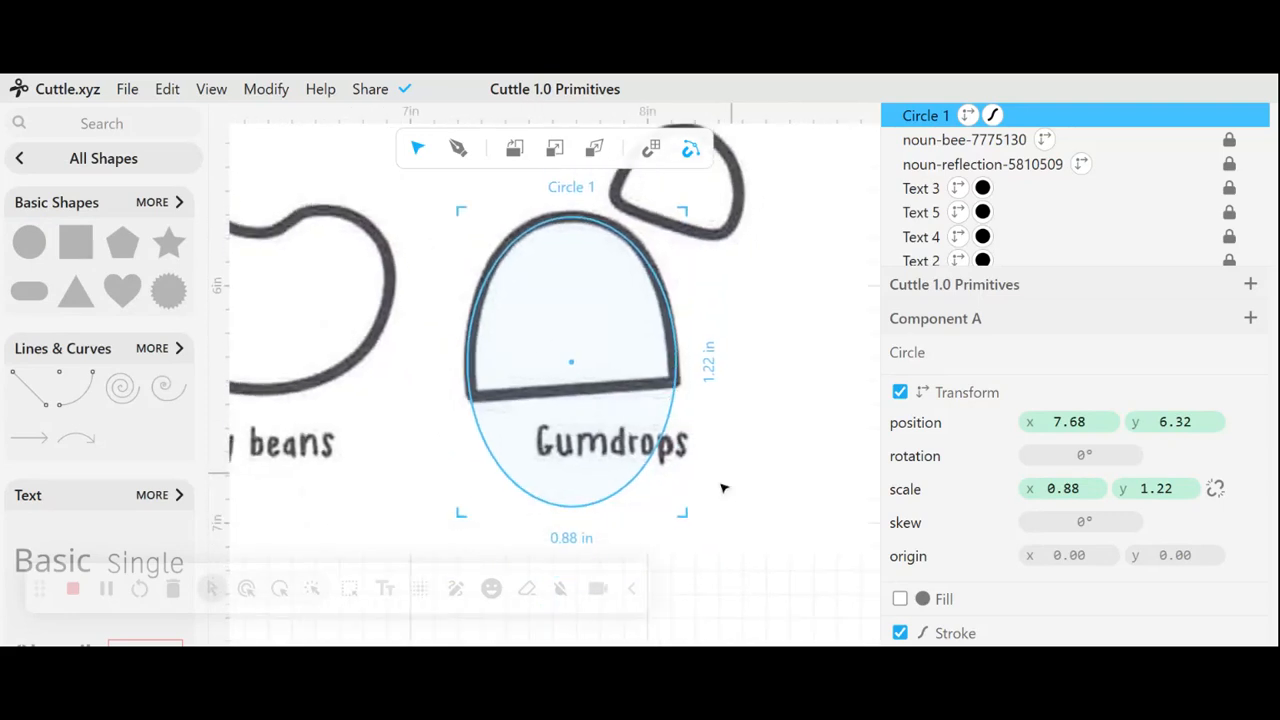
drag(584, 519, 584, 540)
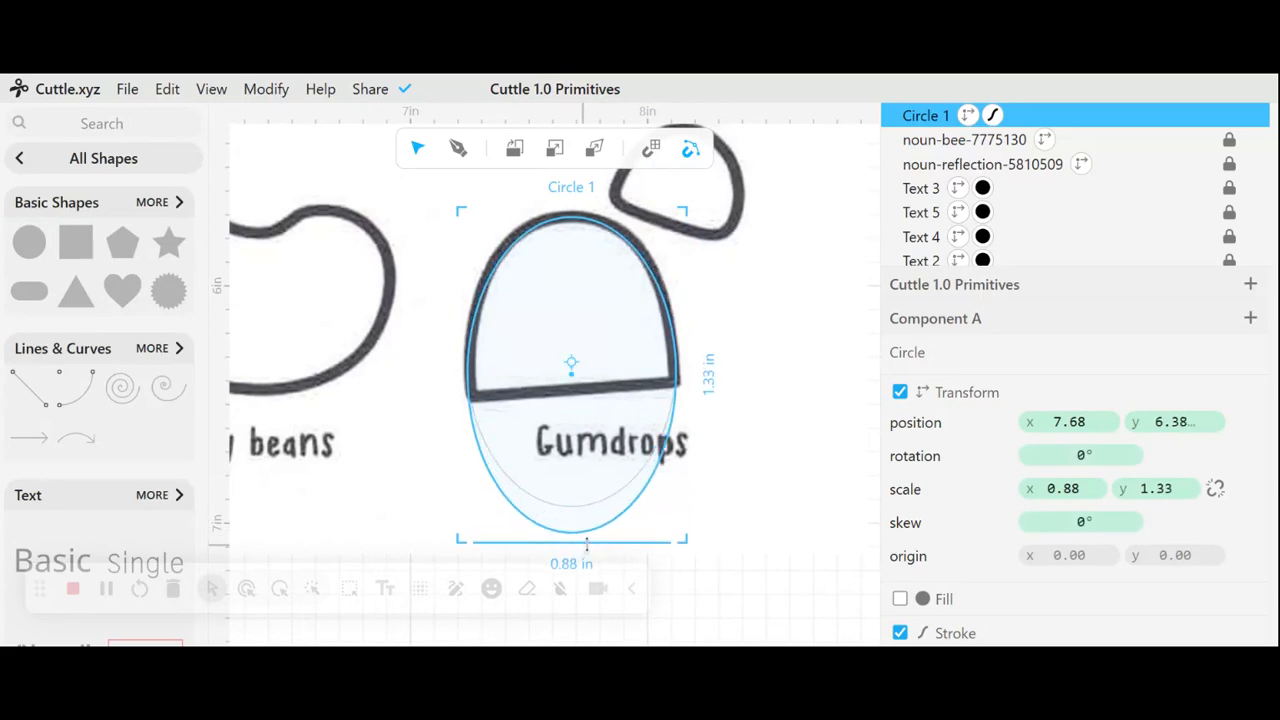
drag(690, 381, 688, 381)
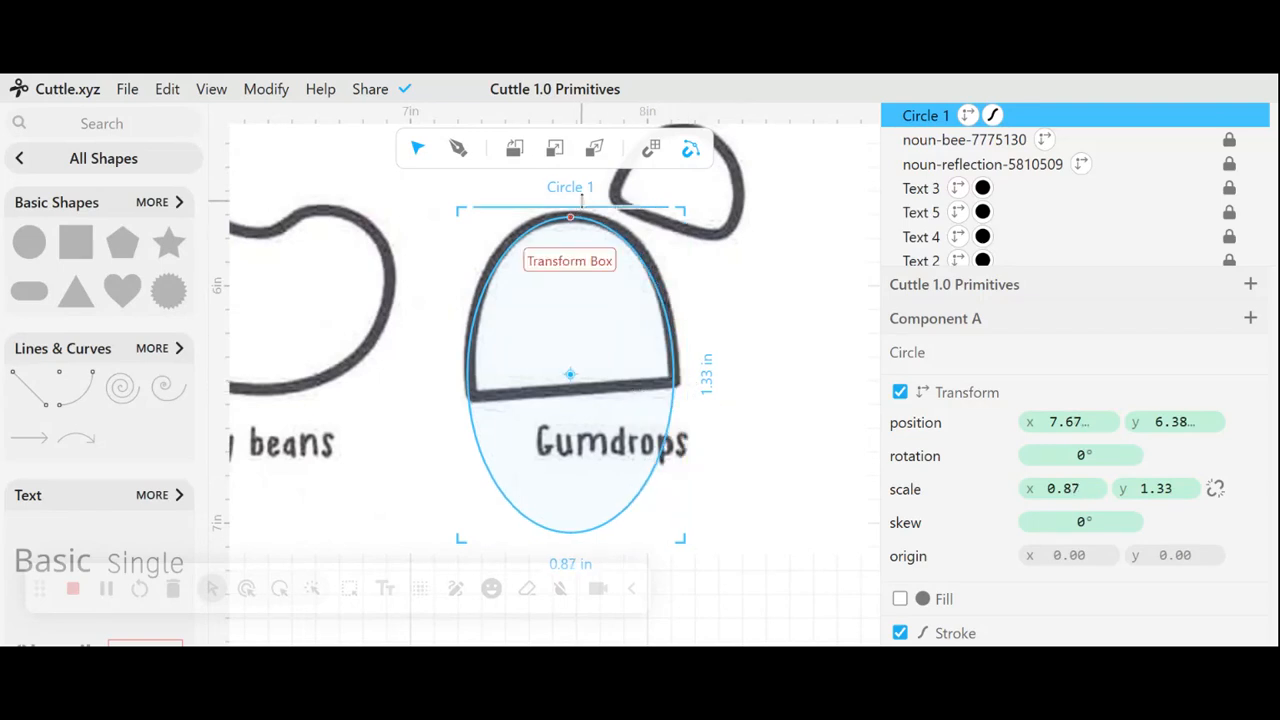
drag(582, 205, 584, 202)
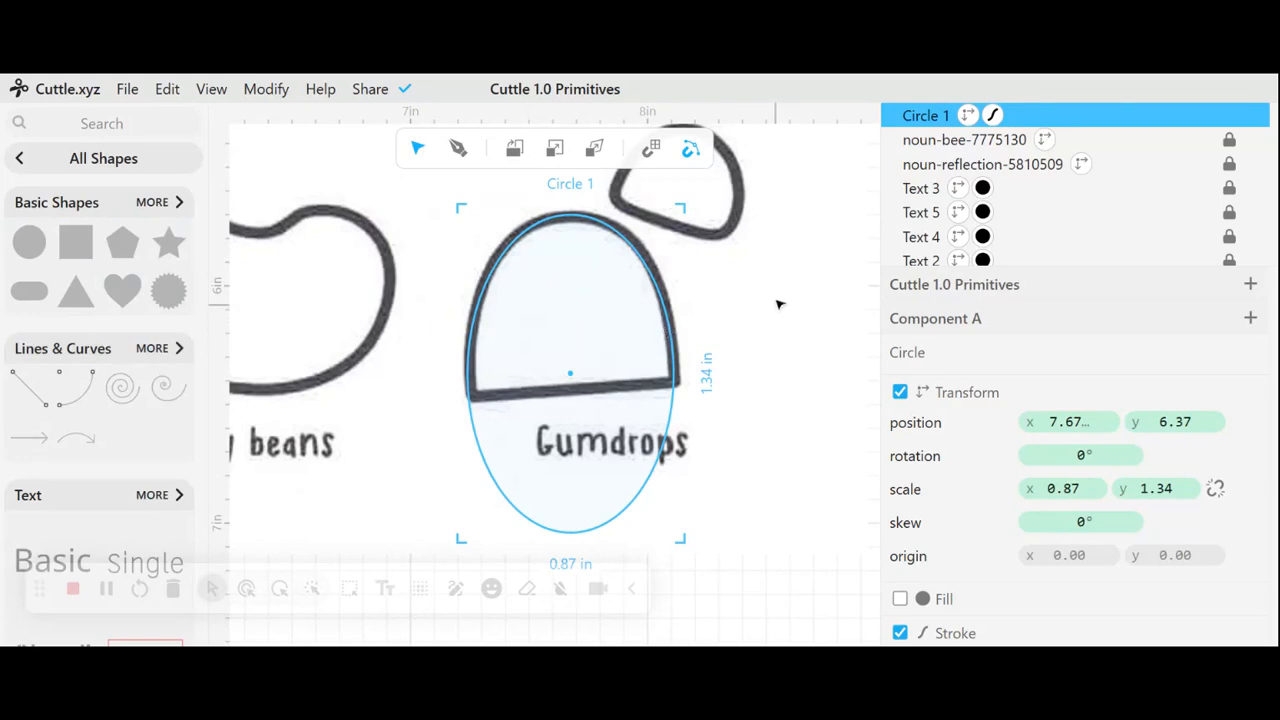
- Add a rectangle over the upper part of the ellipse and widen it to 1.04 in, keeping it 1.00 in high
scroll(719, 265, down, 2)
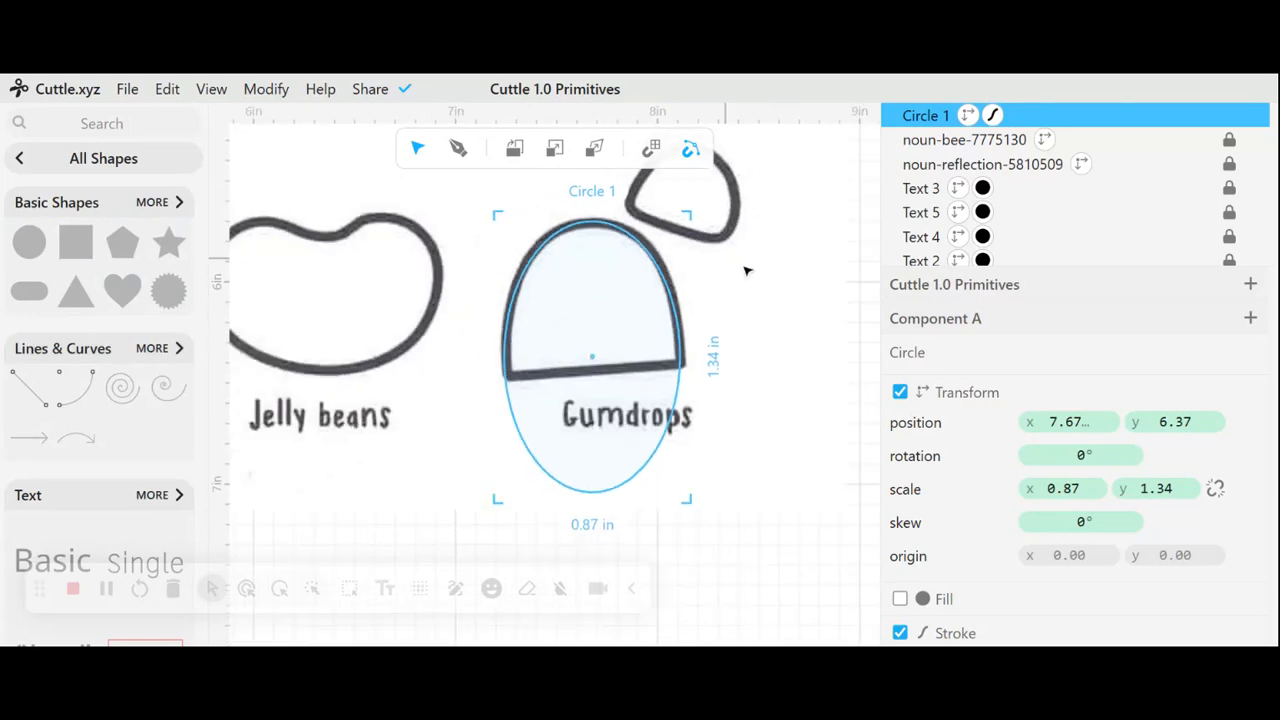
drag(742, 266, 716, 300)
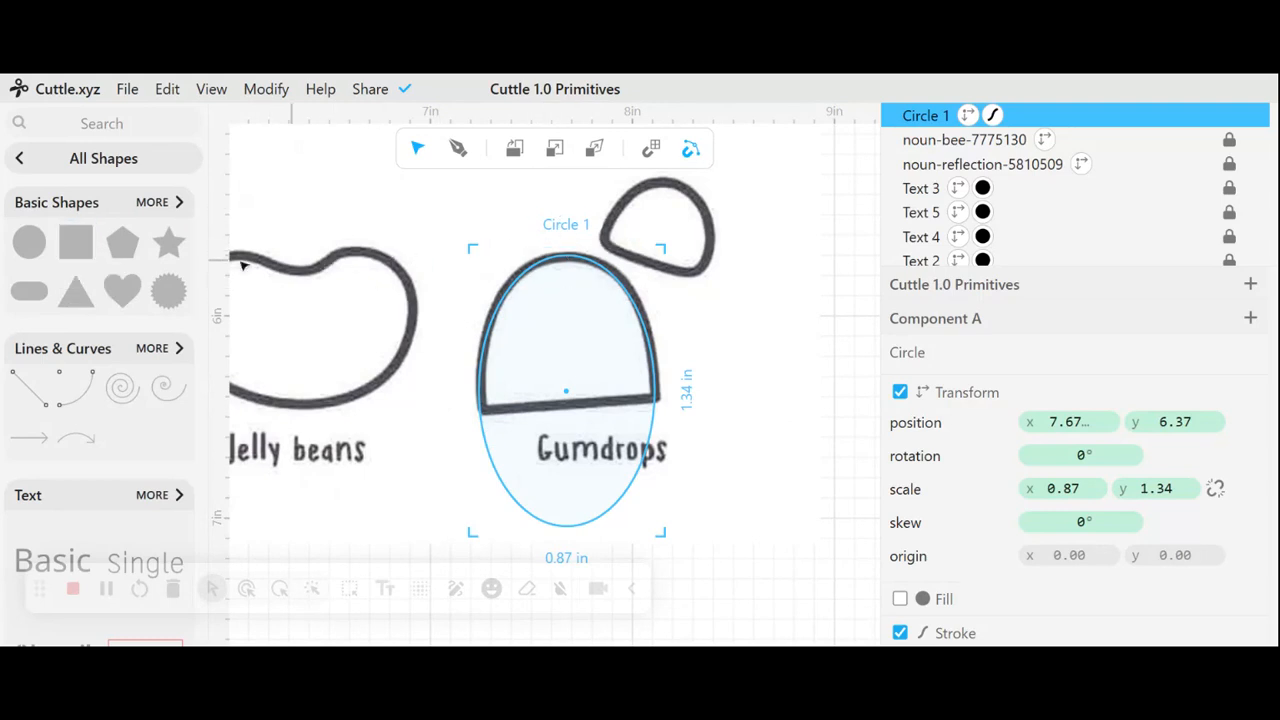
drag(76, 243, 569, 287)
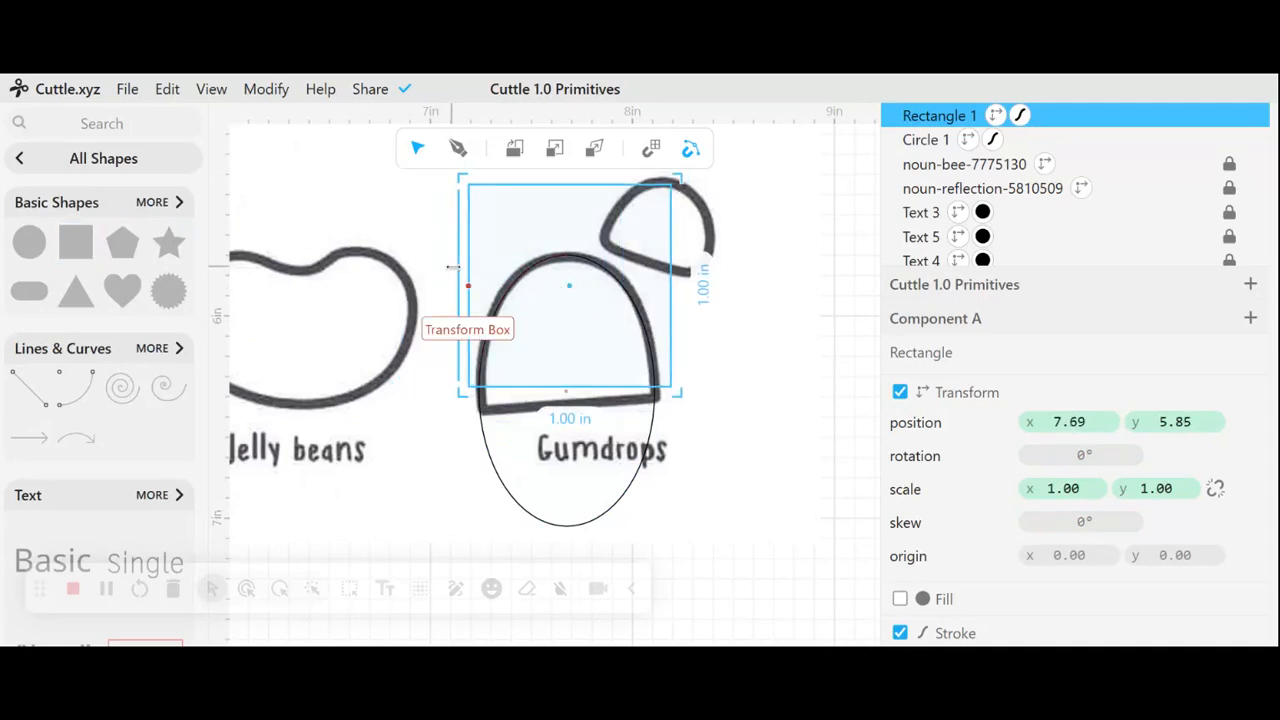
drag(458, 271, 450, 271)
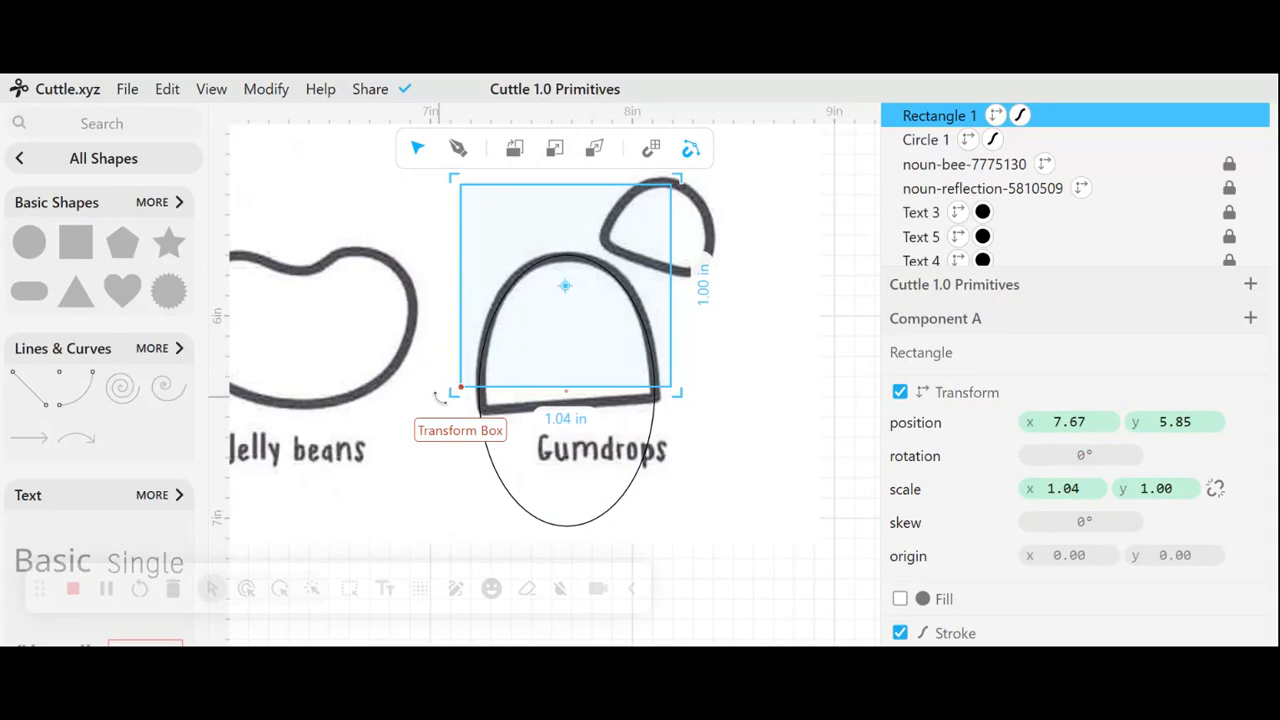
- Rotate the rectangle to about 356° and move it so its lower edge follows the gumdrop's slanted base, leaving it deselected
drag(437, 396, 446, 406)
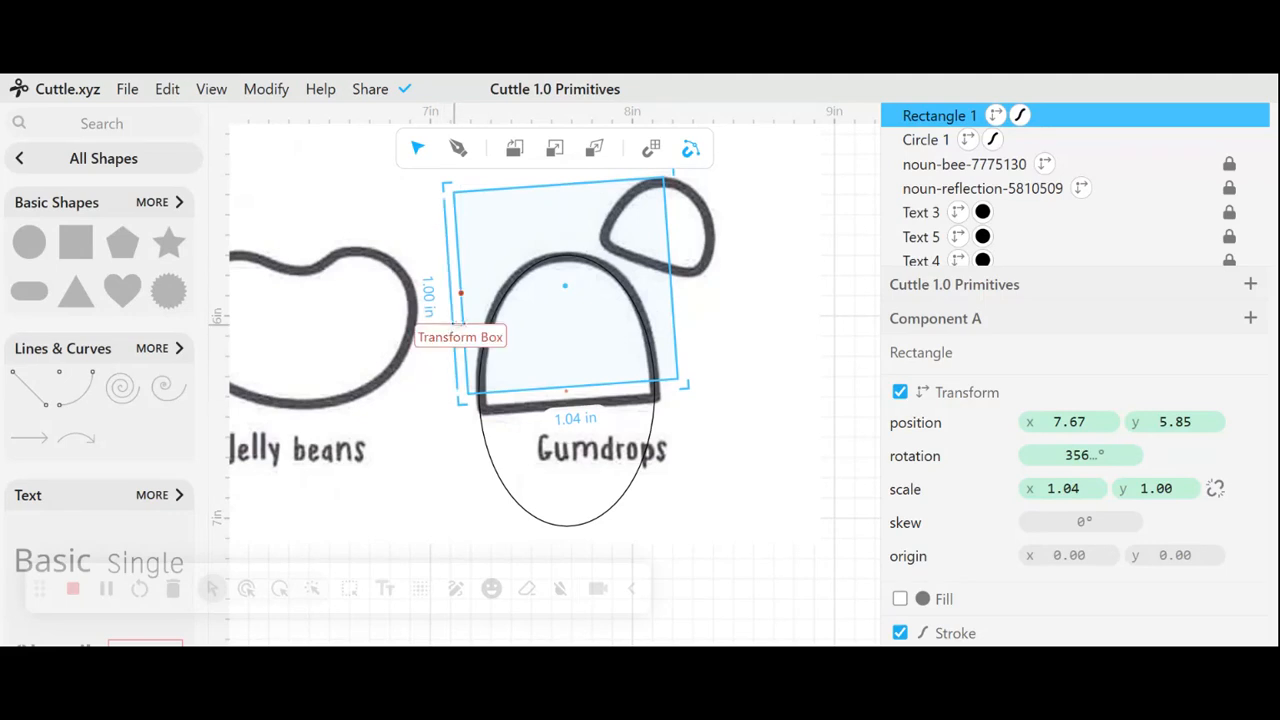
drag(567, 288, 560, 309)
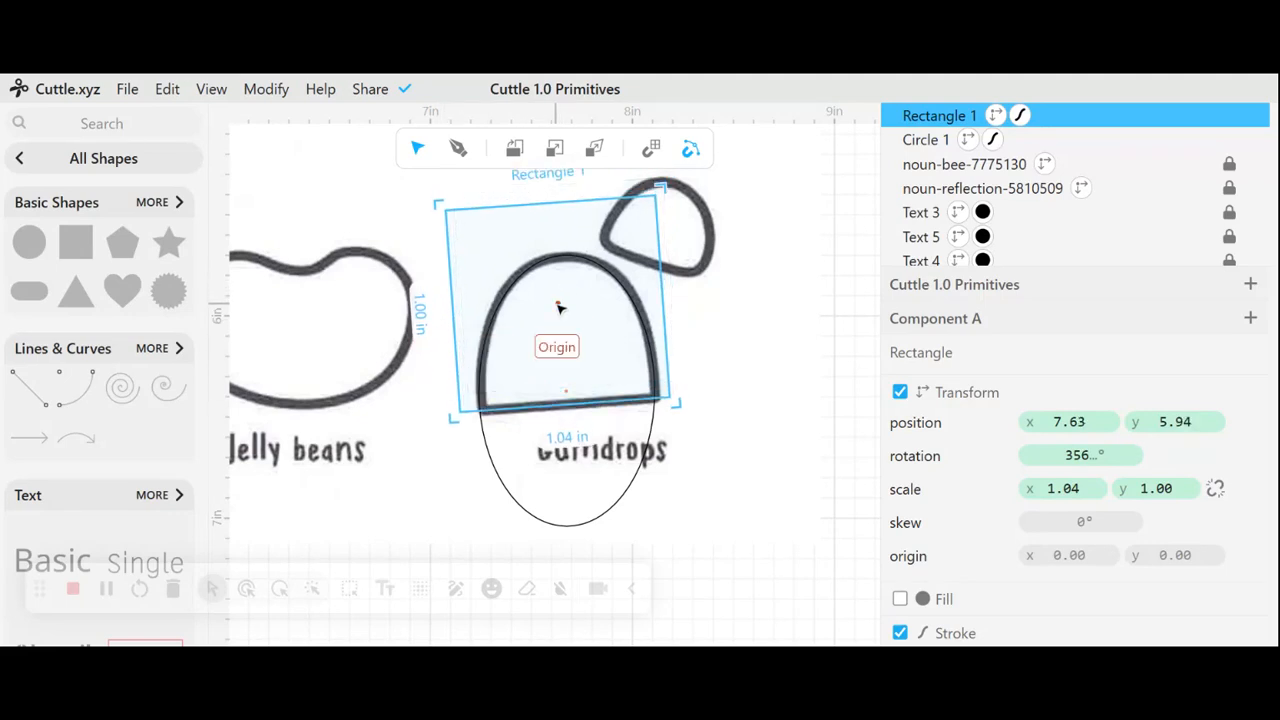
click(710, 340)
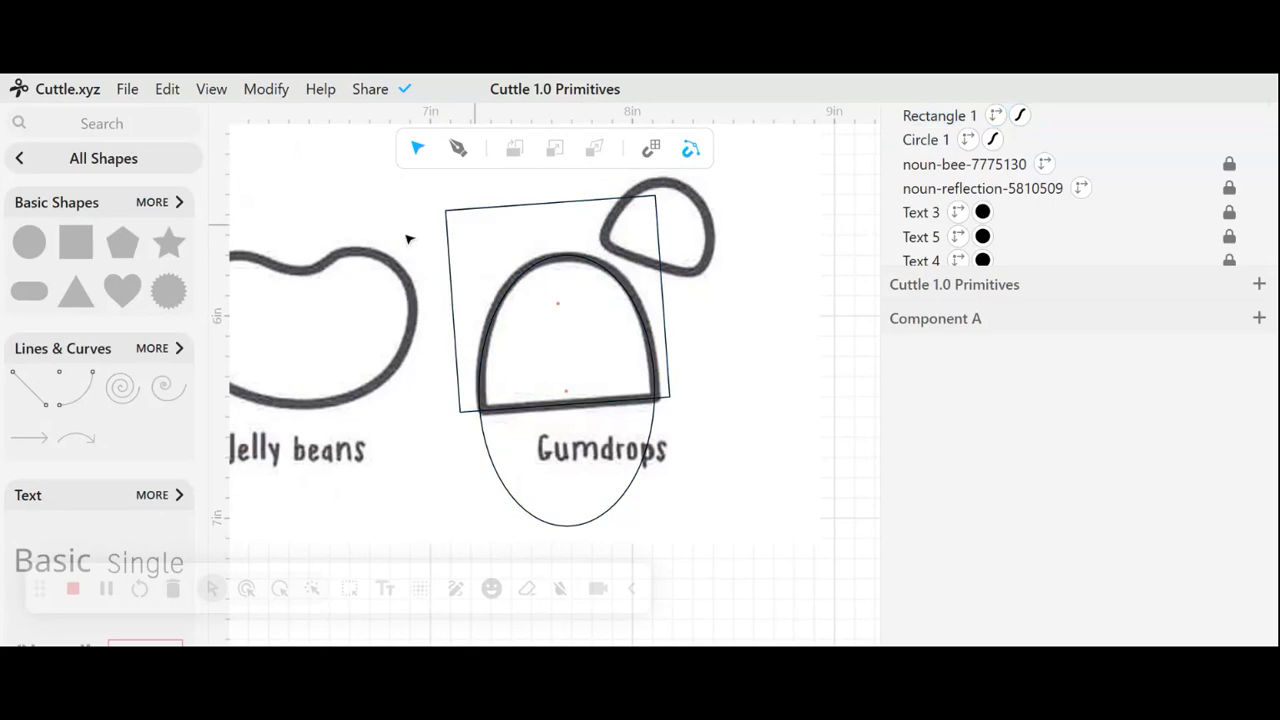
- Combine the rectangle and the ellipse with a Boolean Intersect
drag(488, 313, 600, 423)
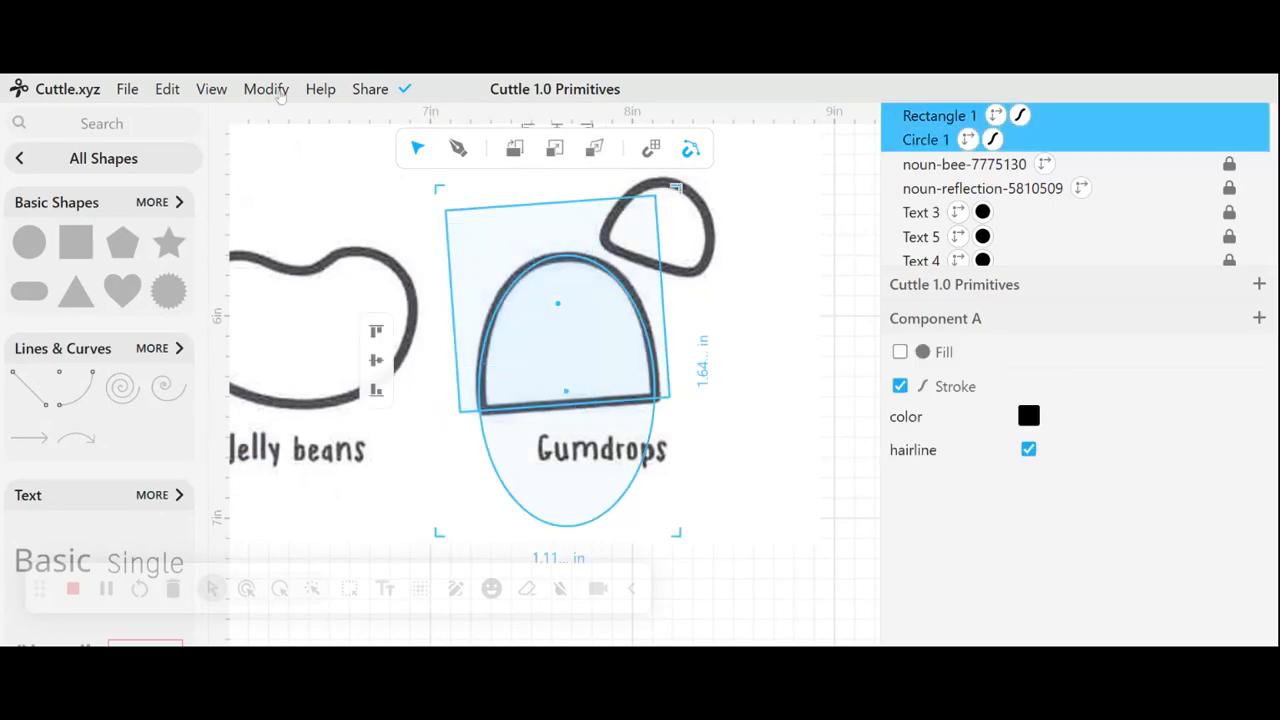
click(270, 90)
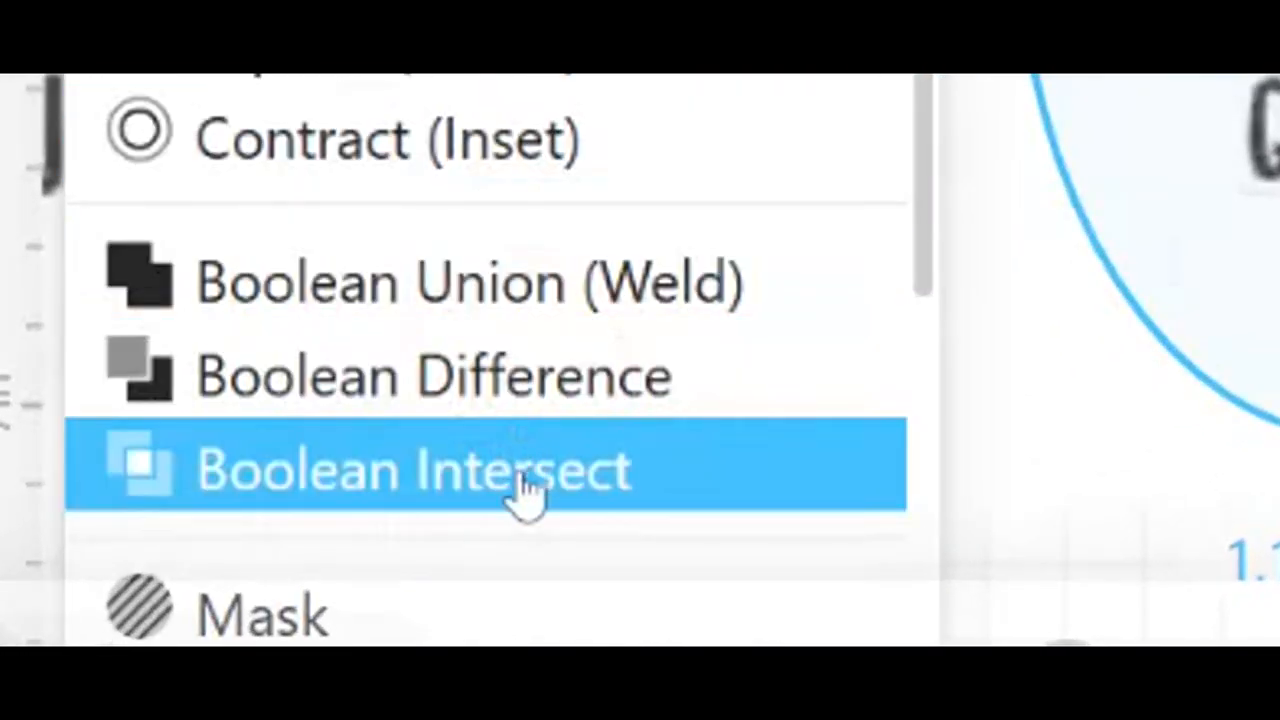
click(525, 485)
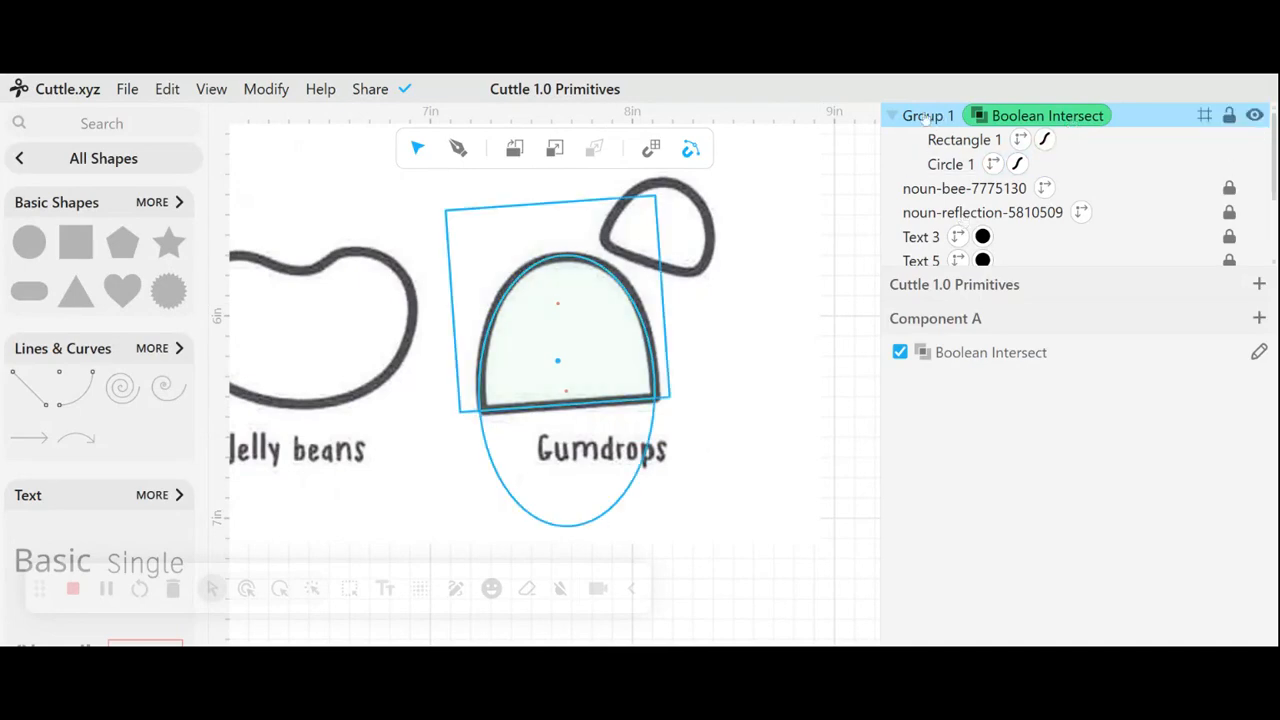
- Inspect the intersect group and its rectangle and circle, and try to edit the rectangle's anchors
click(933, 141)
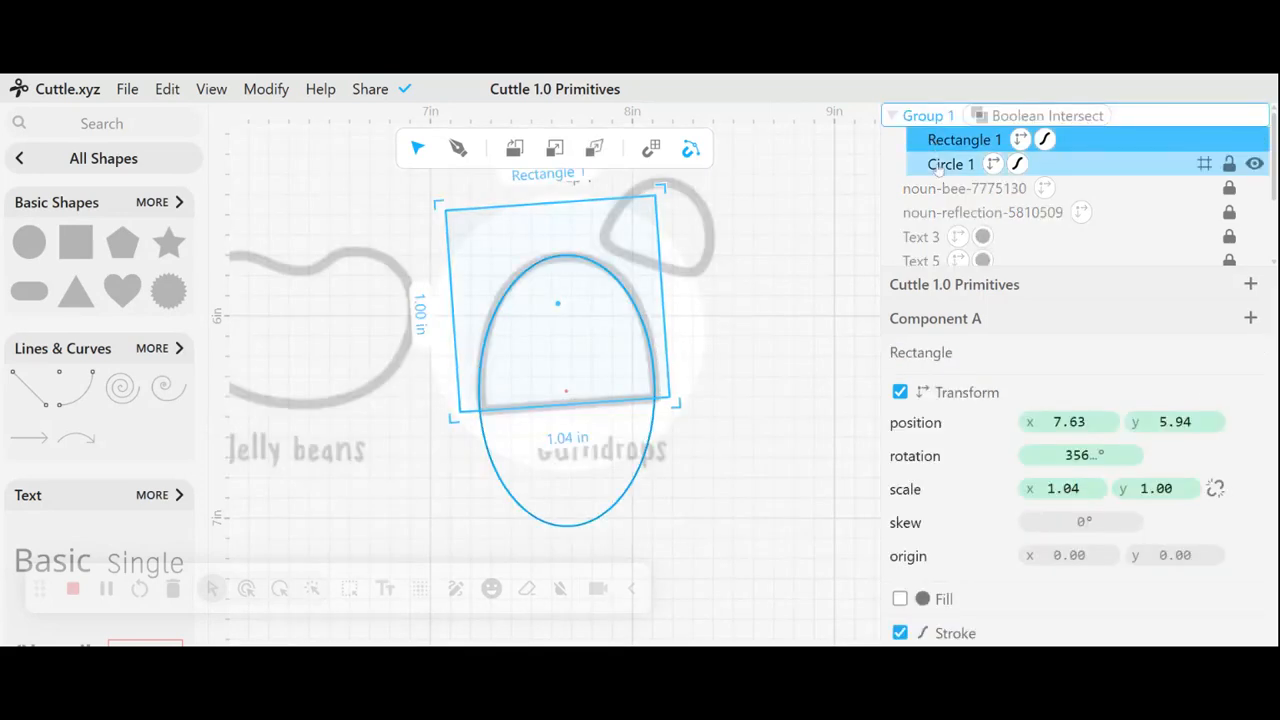
click(938, 166)
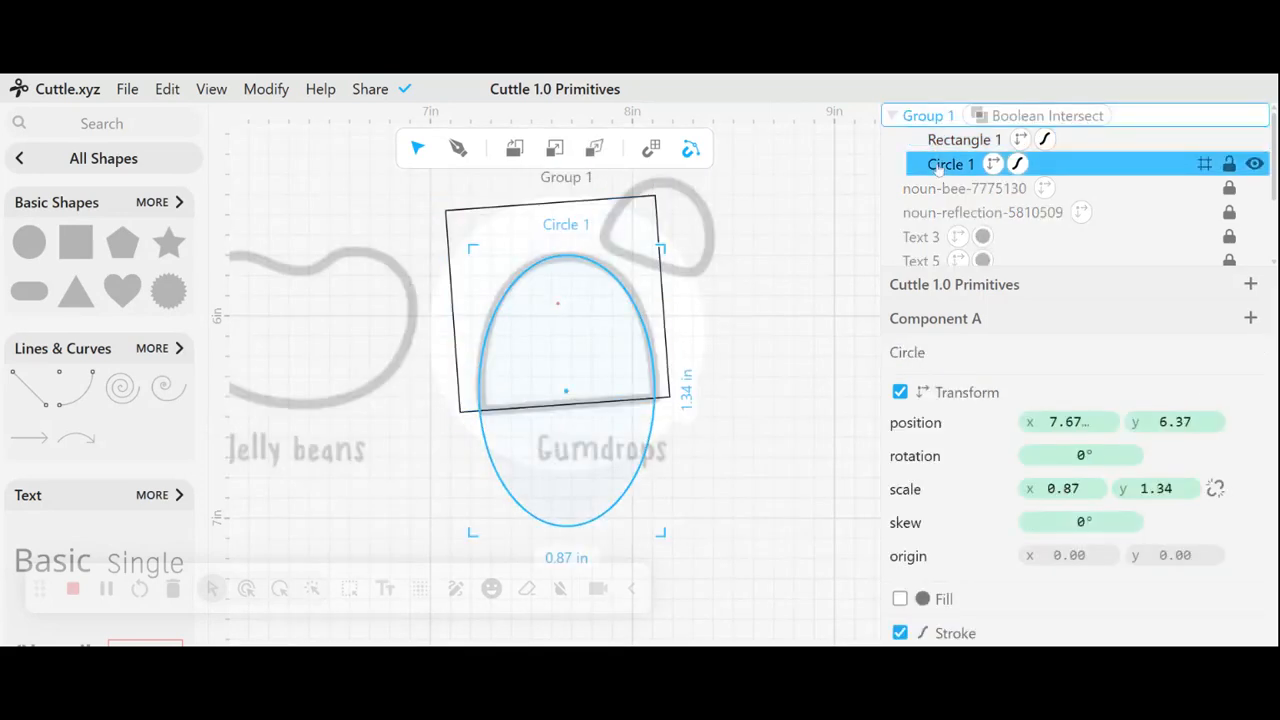
click(1135, 117)
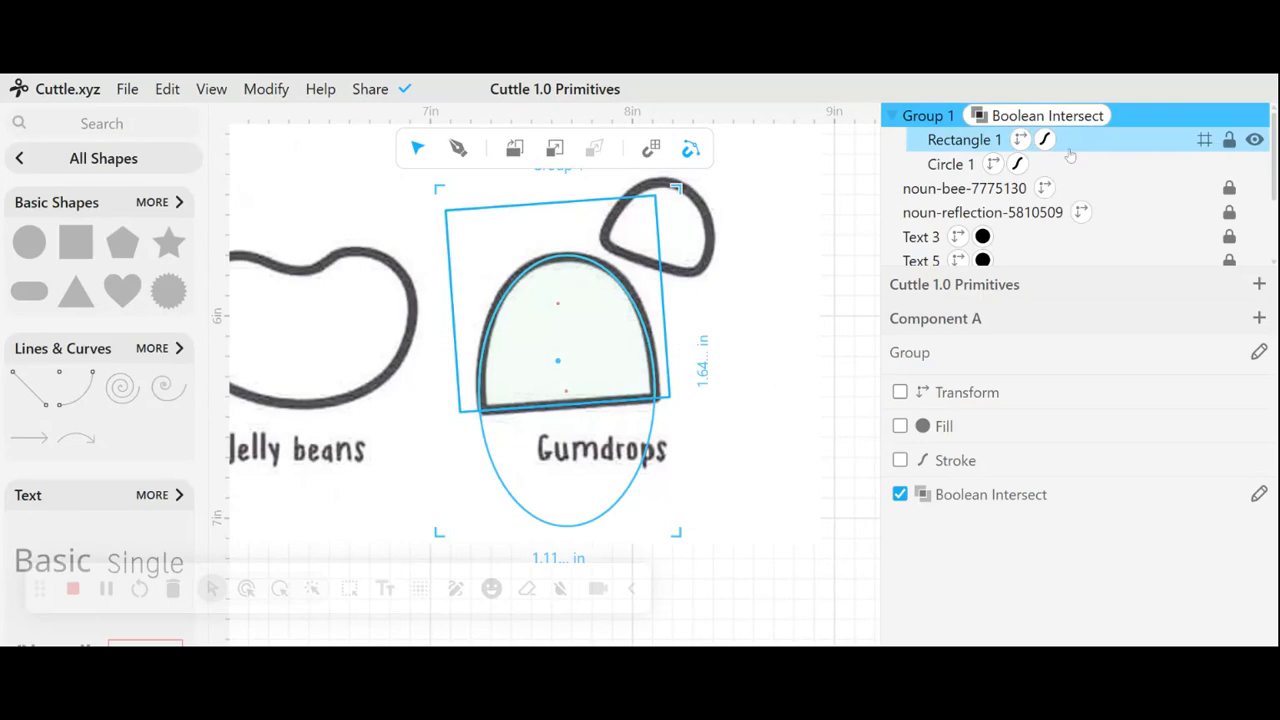
click(940, 140)
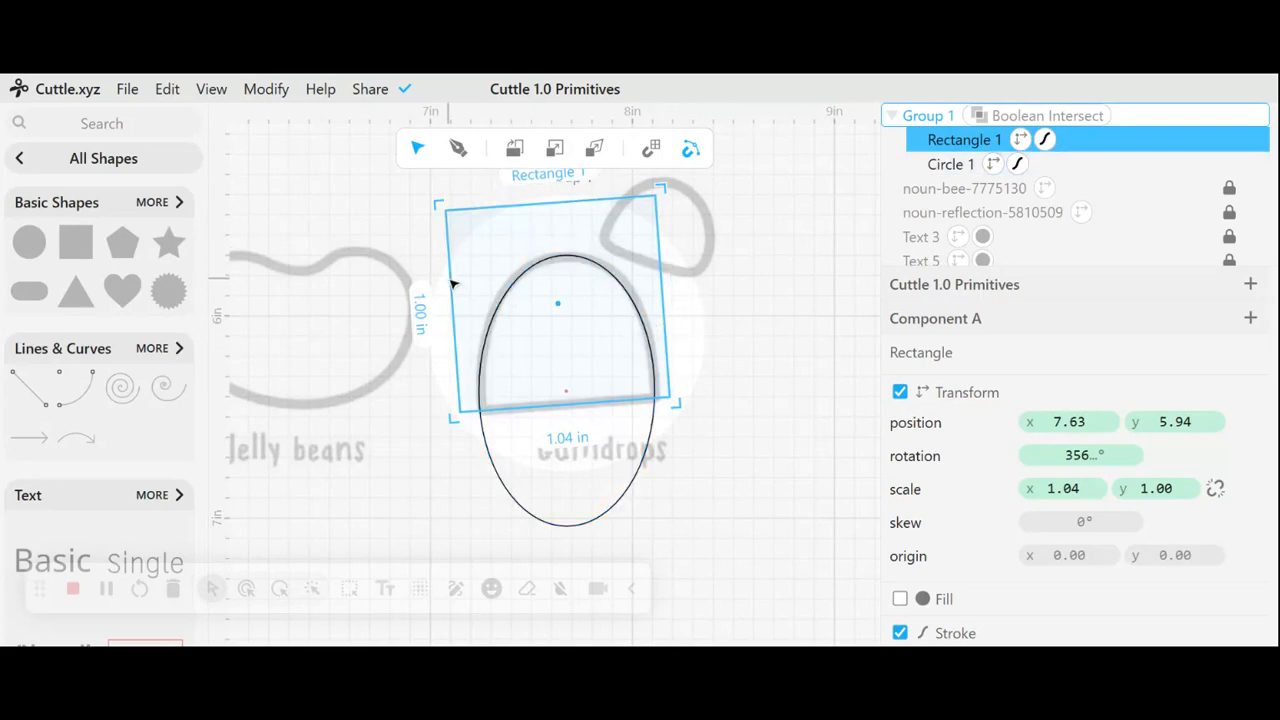
double_click(566, 208)
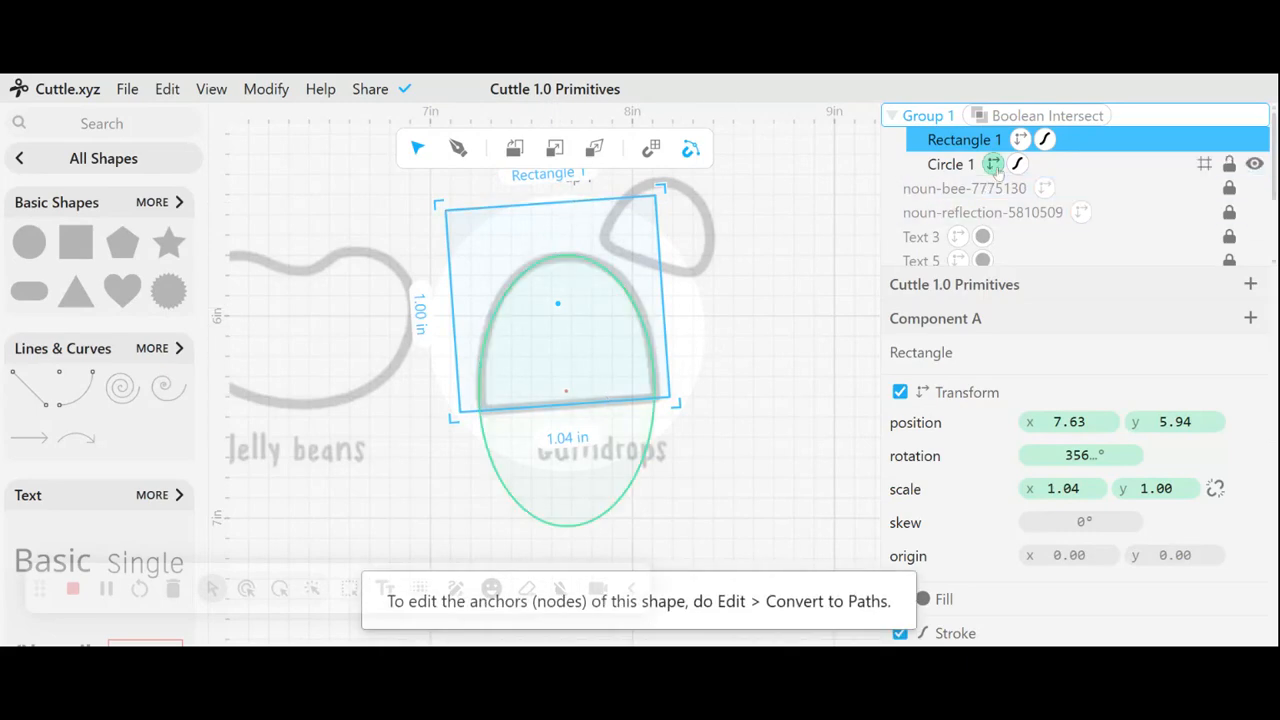
- Rotate the circle inside the intersect group to about 359° and leave the group with nothing selected
click(956, 168)
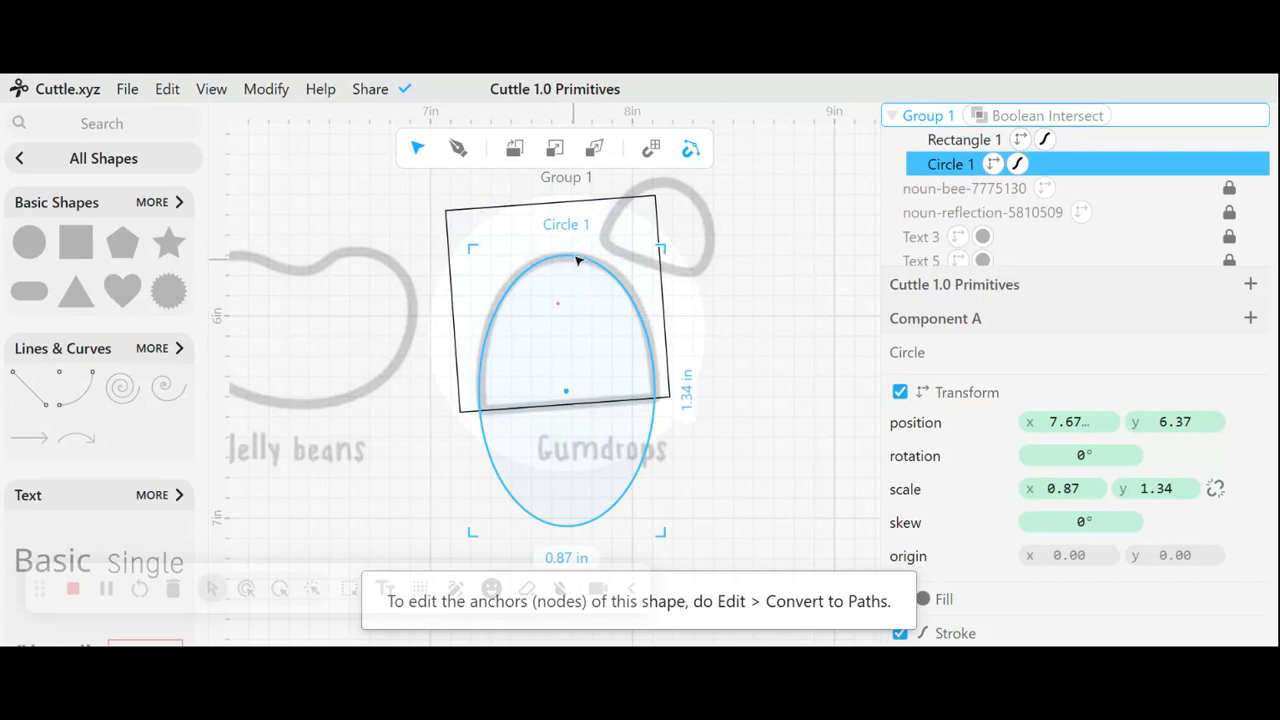
double_click(940, 165)
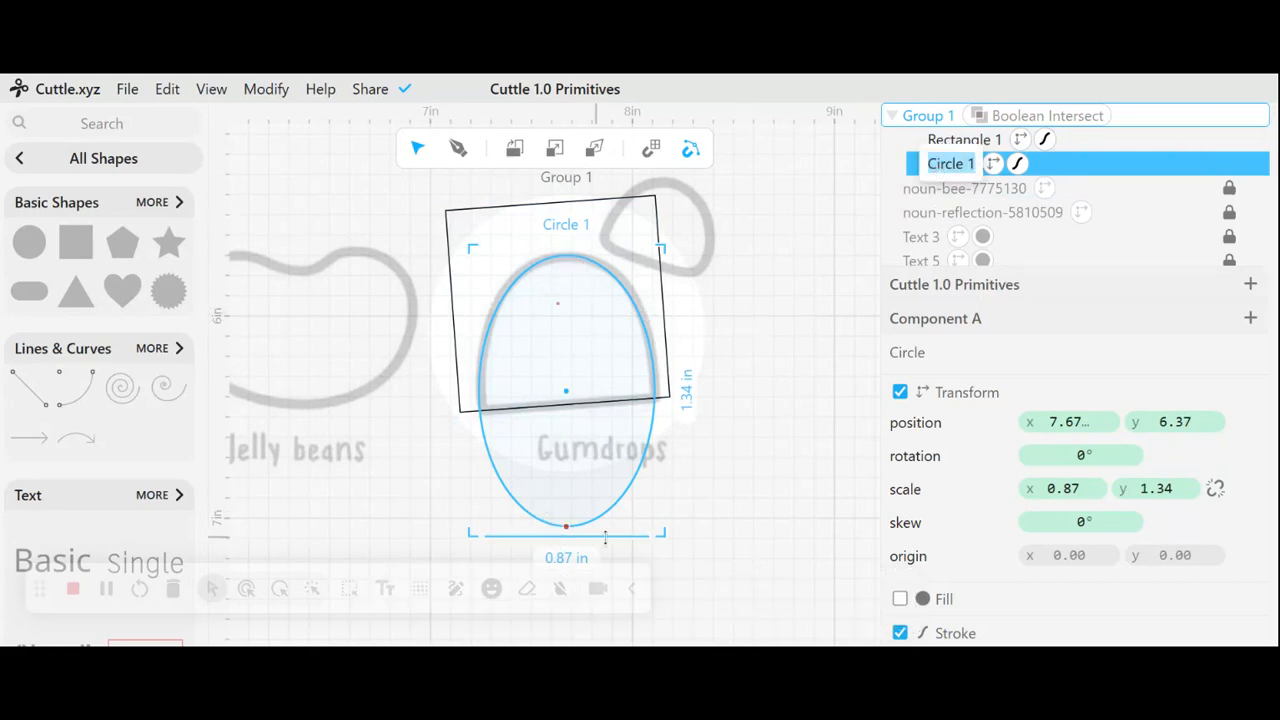
drag(660, 531, 666, 539)
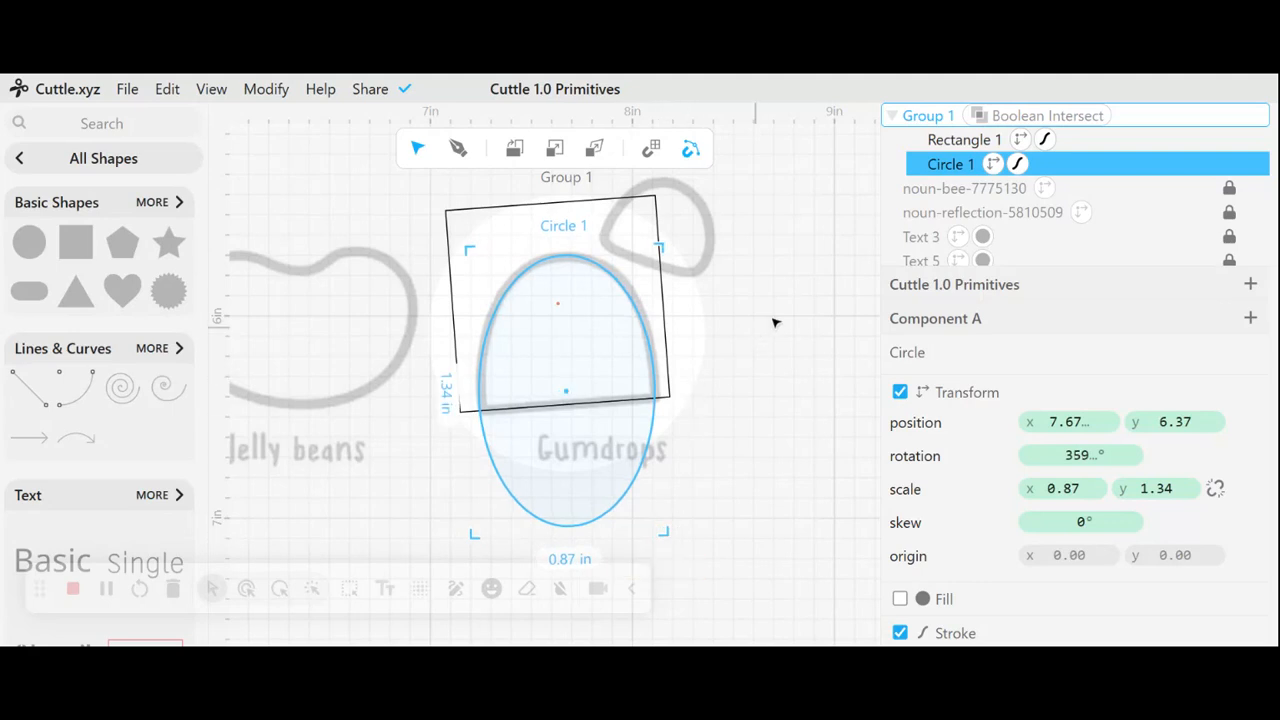
click(823, 259)
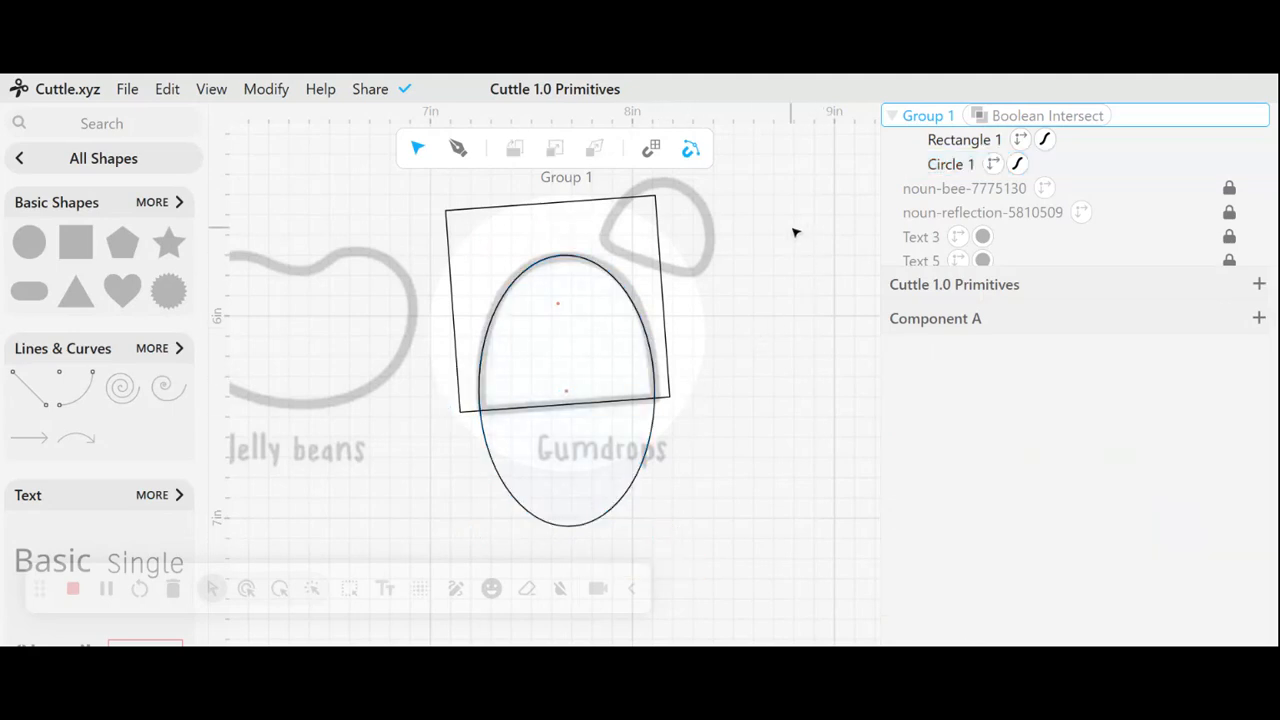
click(794, 234)
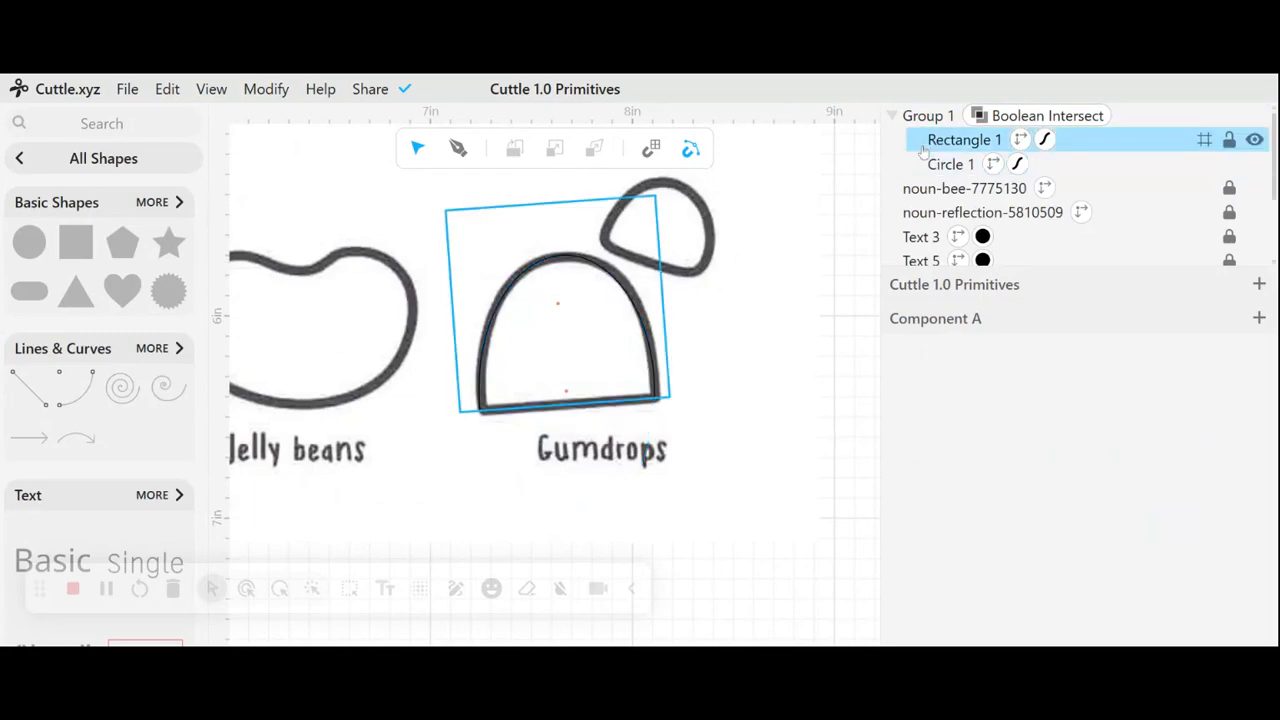
- Convert the intersect group to paths and expand the gumdrop path to show its anchors
click(1126, 115)
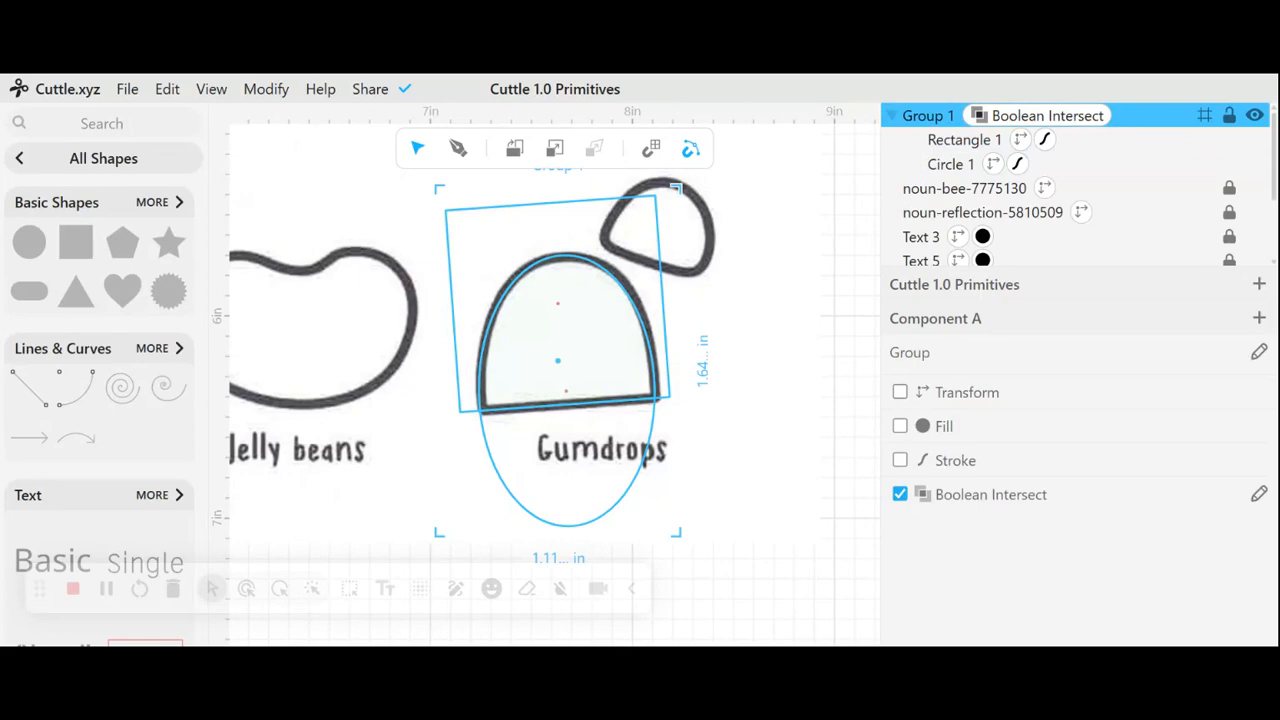
right_click(1128, 118)
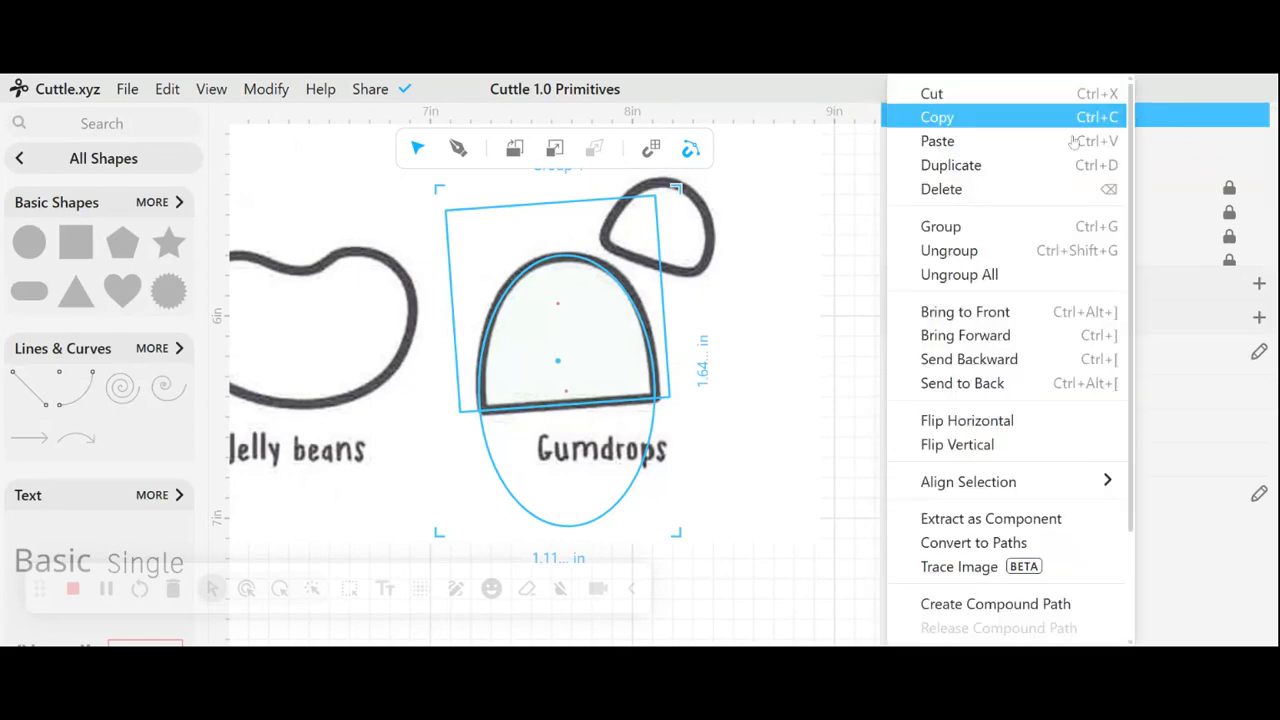
click(633, 308)
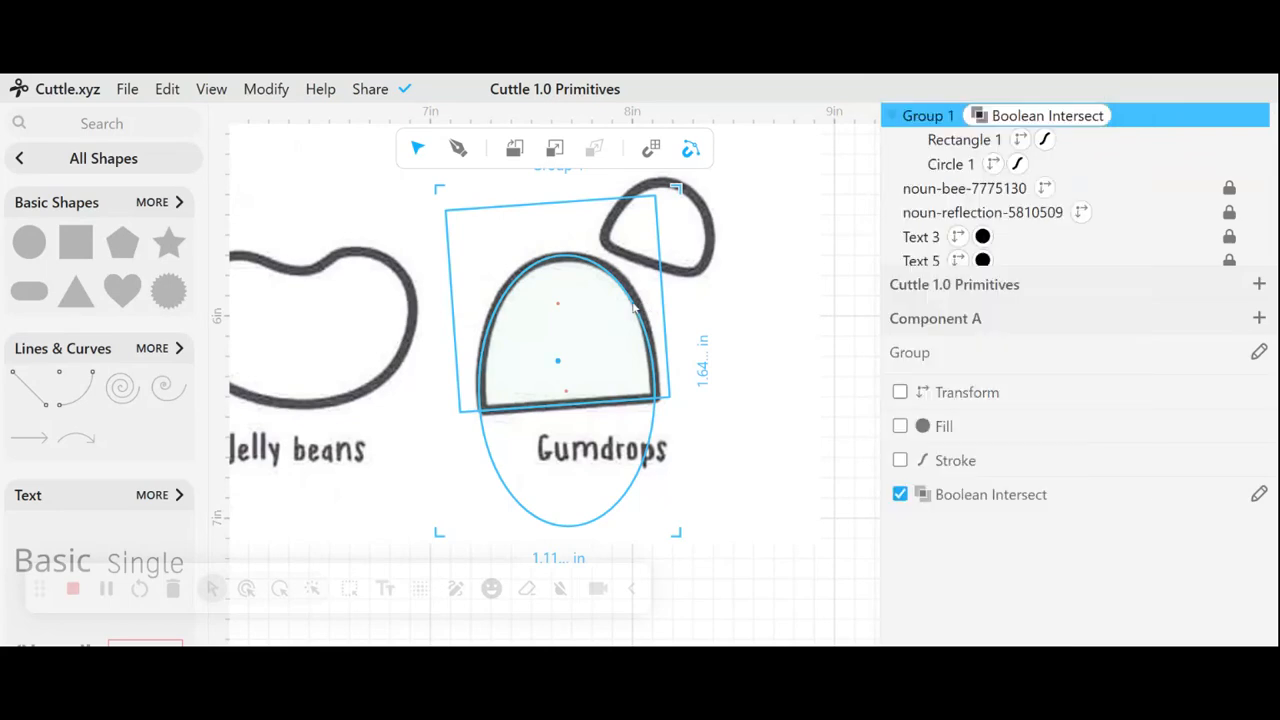
right_click(636, 310)
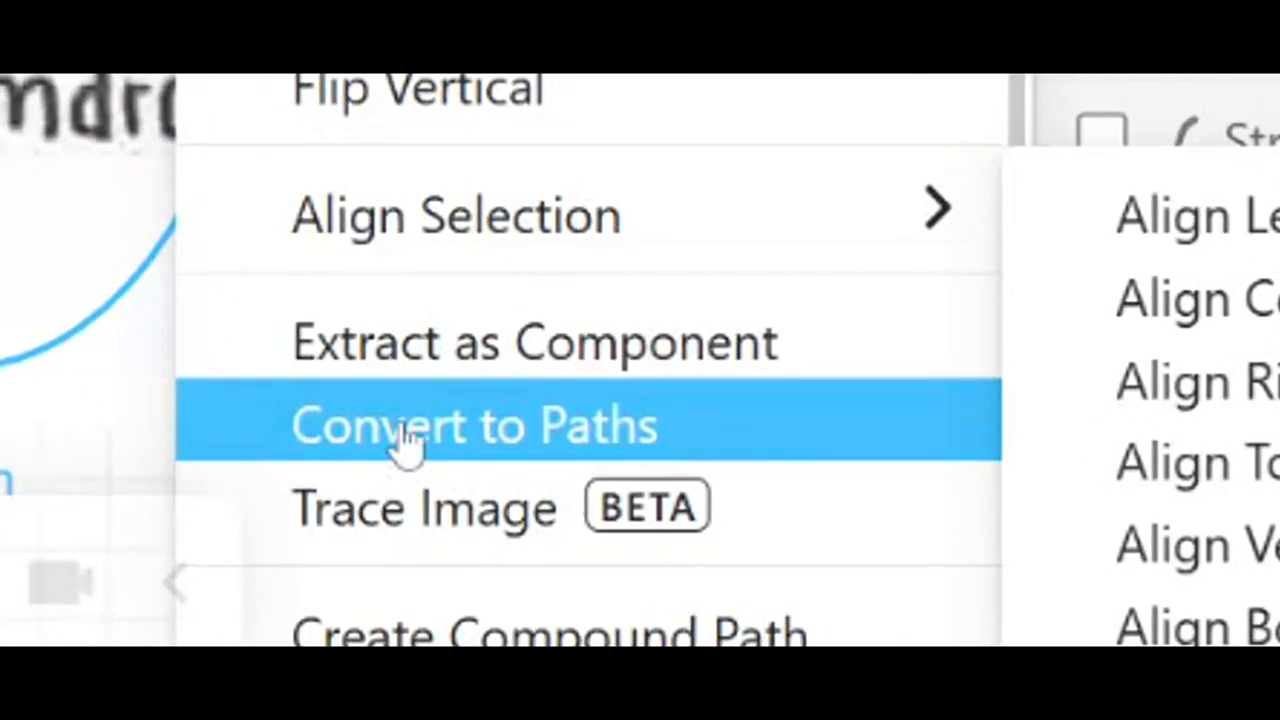
click(410, 440)
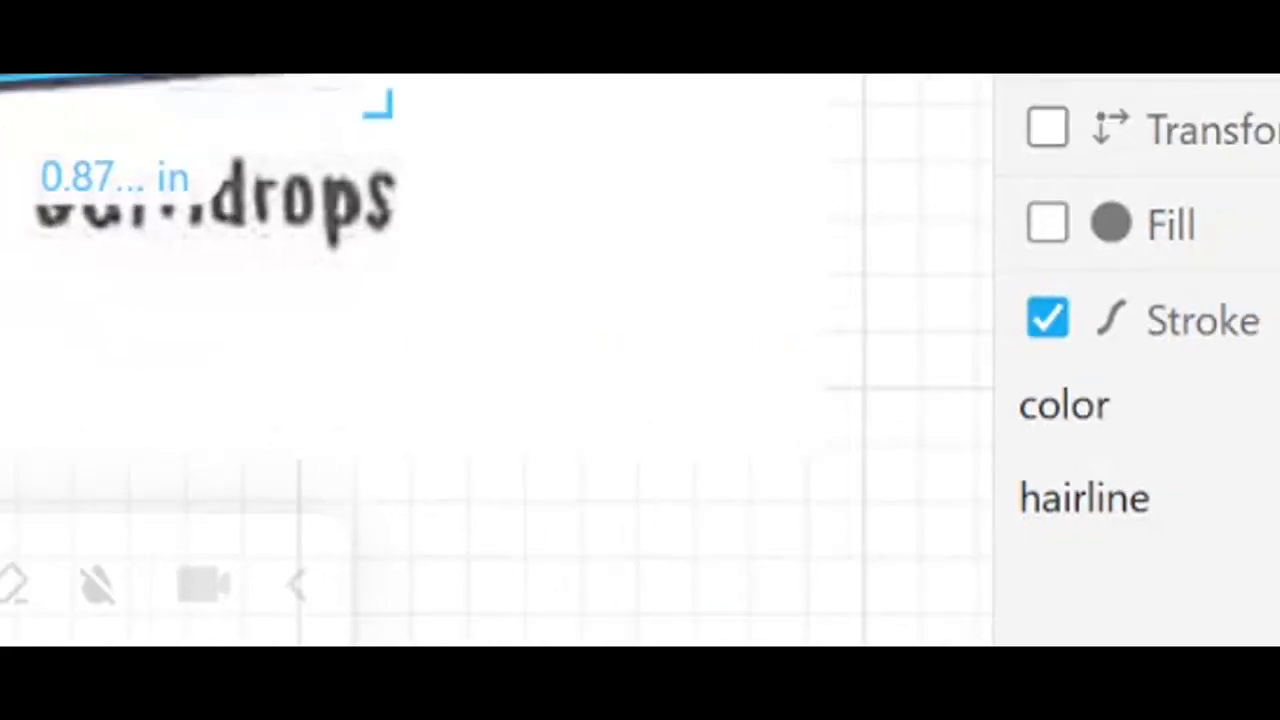
click(894, 117)
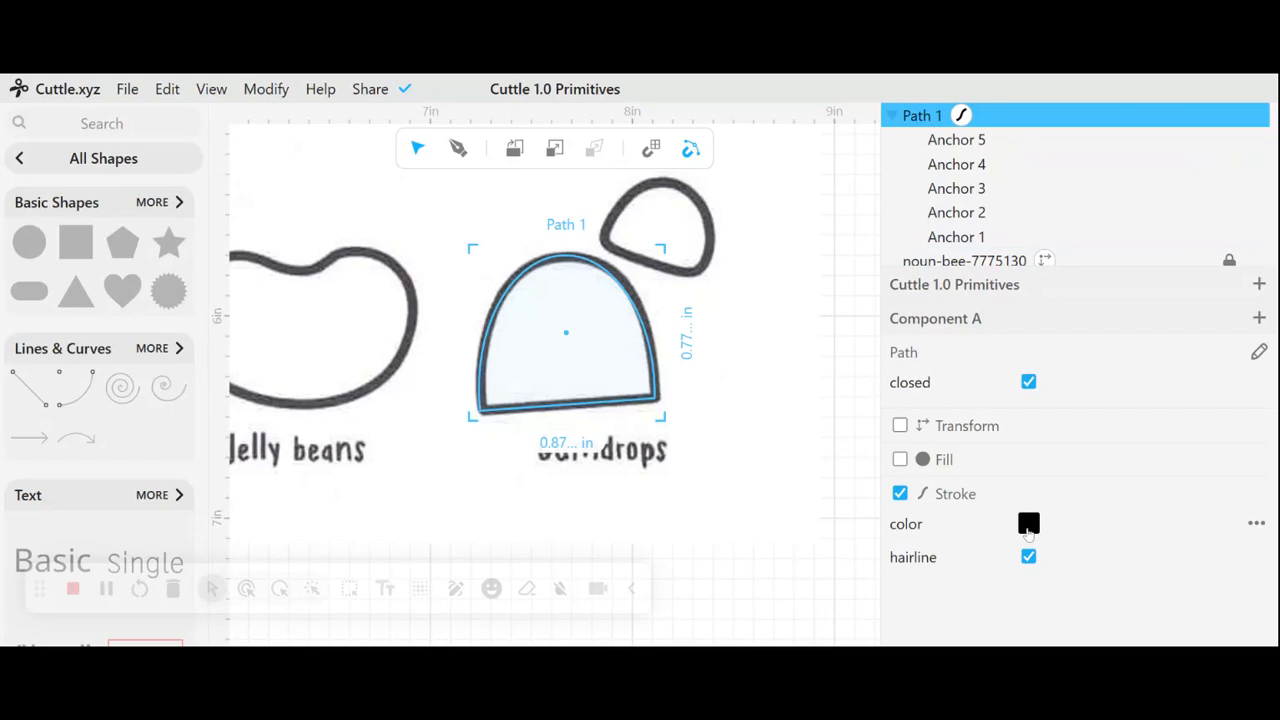
- Make the gumdrop path's stroke red, turn off its hairline setting and set the stroke width to 0.5
click(1025, 522)
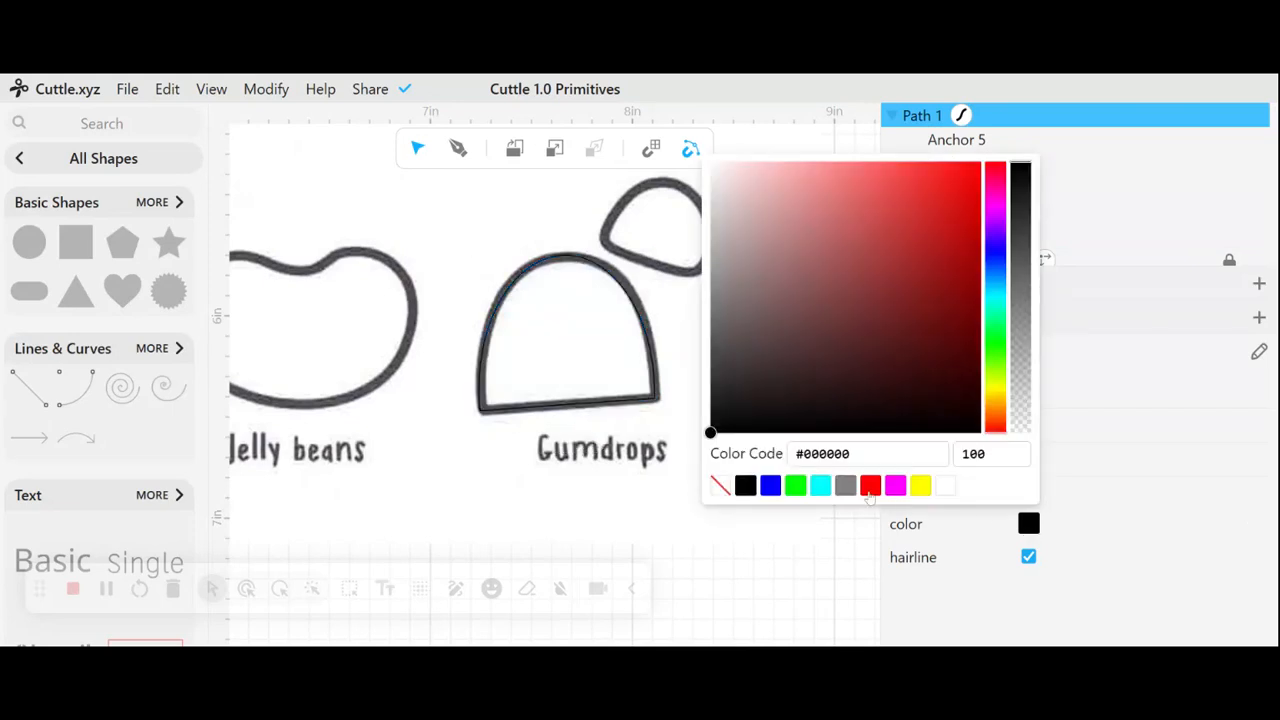
click(869, 487)
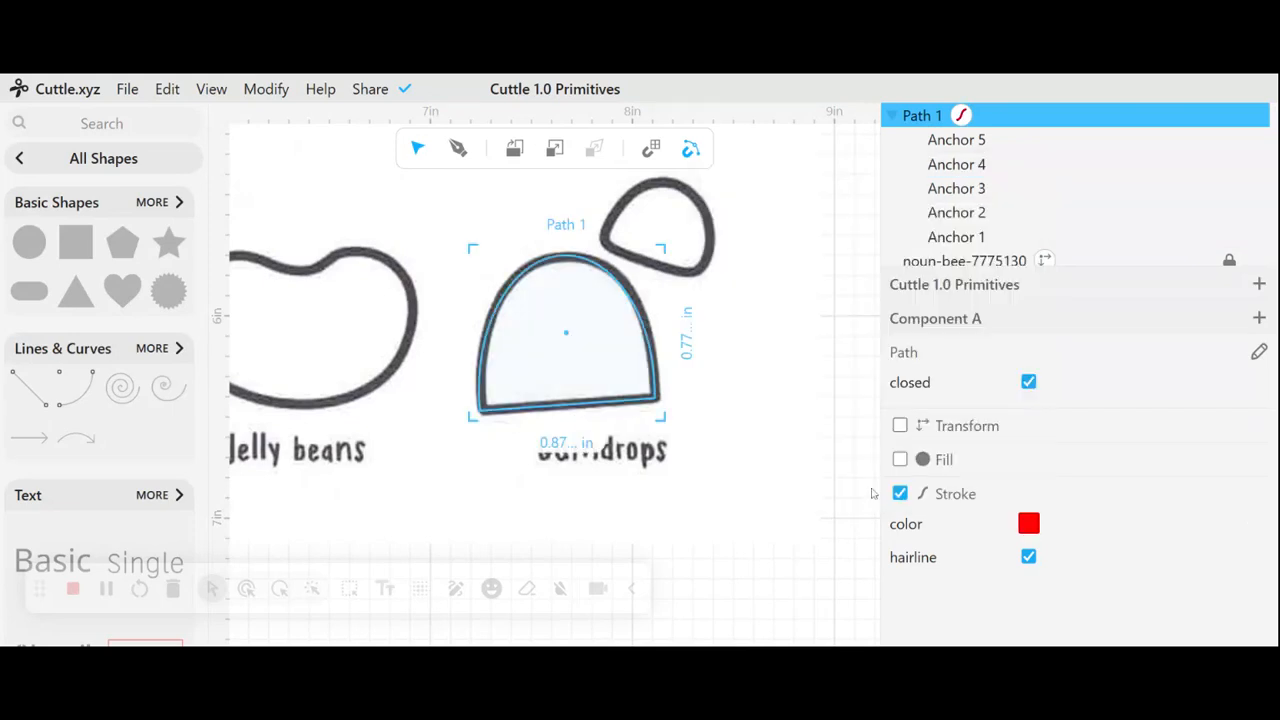
click(1028, 558)
click(1069, 590)
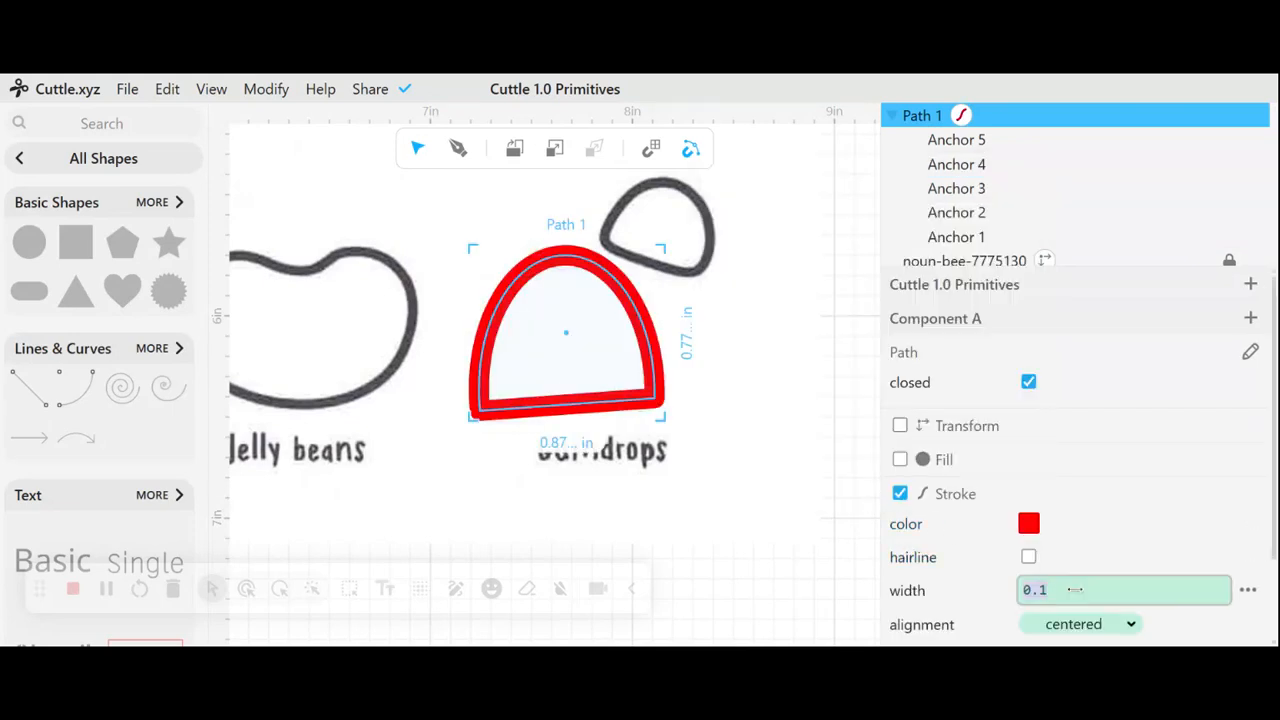
text(0.5)
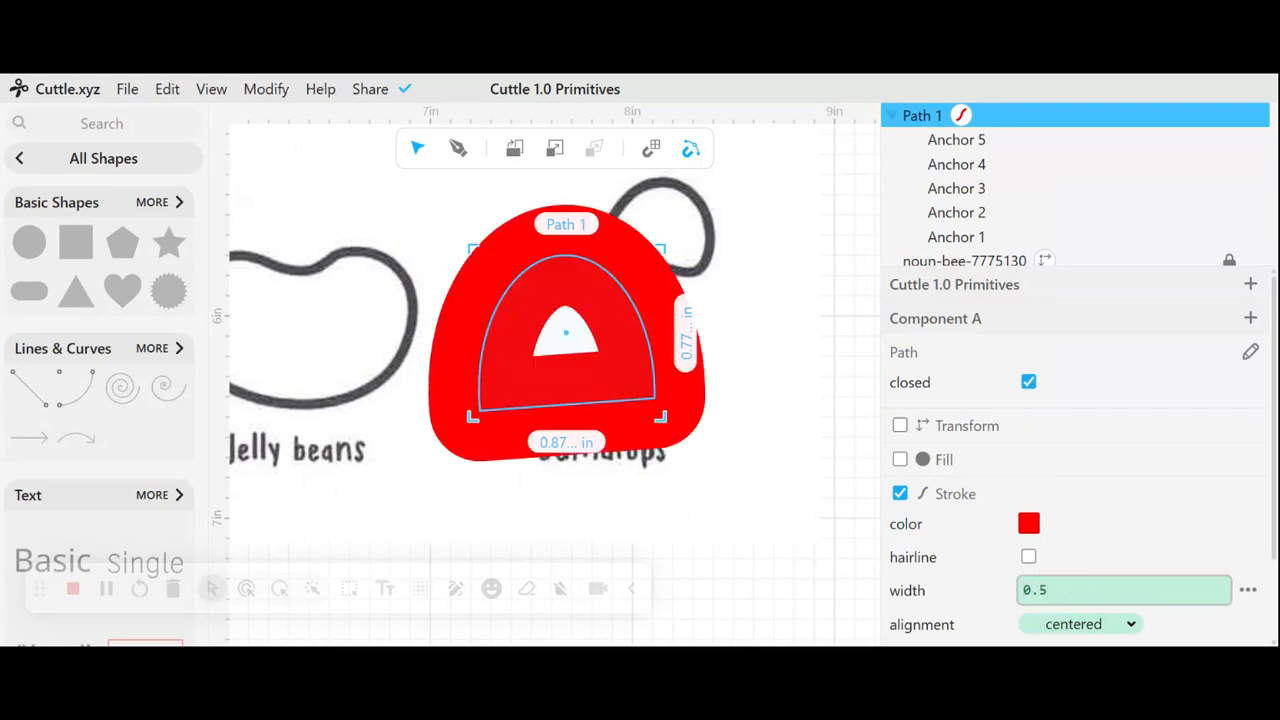